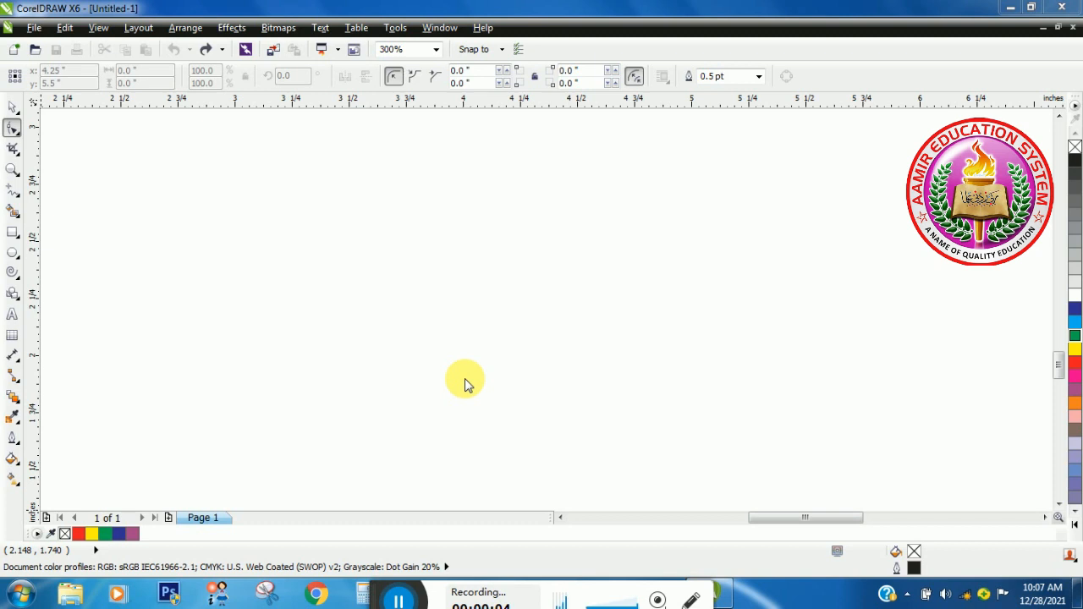
Step: Draw a basic-shape parallelogram about 0.61 by 0.42 inches and narrow it into a steeper slant with its shape handle
left_click(15, 294)
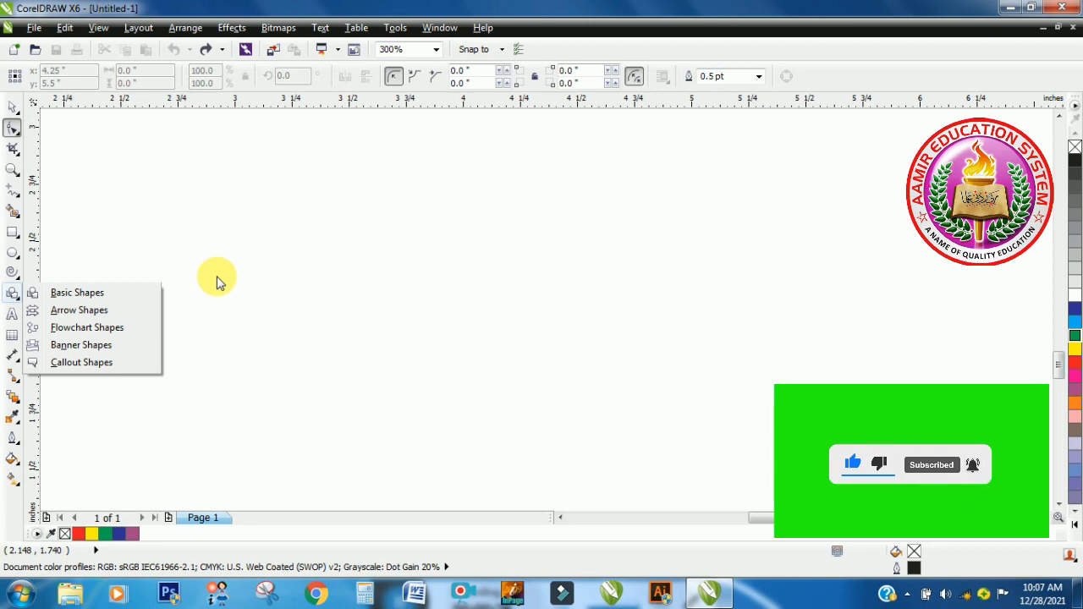
left_click(76, 293)
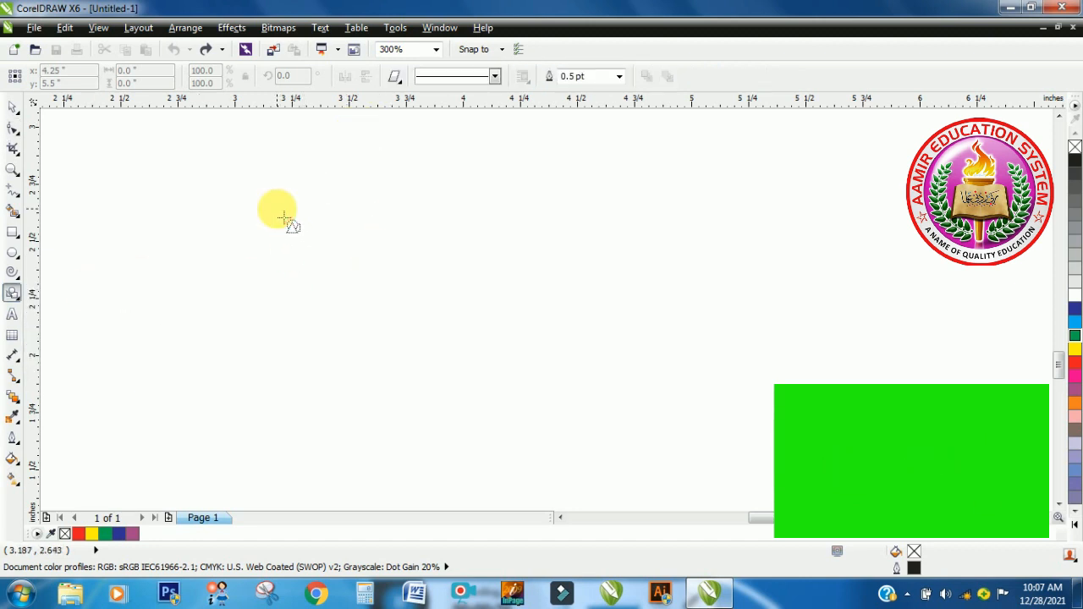
left_click_drag(278, 209, 423, 314)
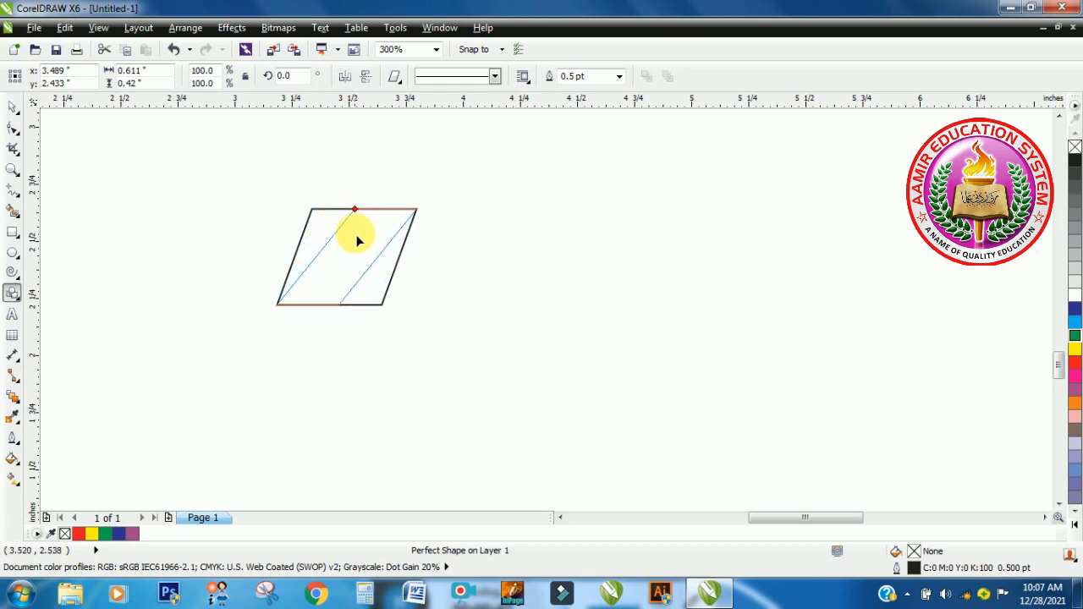
mouse_move(355, 233)
left_mouse_down()
mouse_move(350, 211)
mouse_move(316, 205)
mouse_move(372, 242)
mouse_move(373, 229)
left_mouse_up()
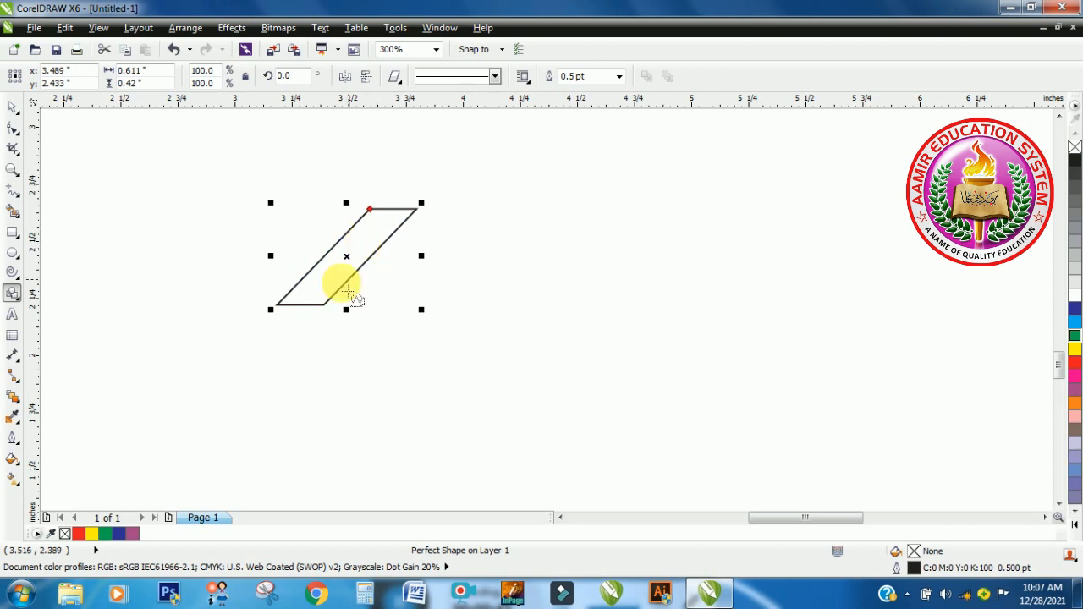
Step: Draw a smiley basic shape about 0.63 inches across beside the parallelogram, with its mouth turned into a frown, and fill it red
left_click(394, 77)
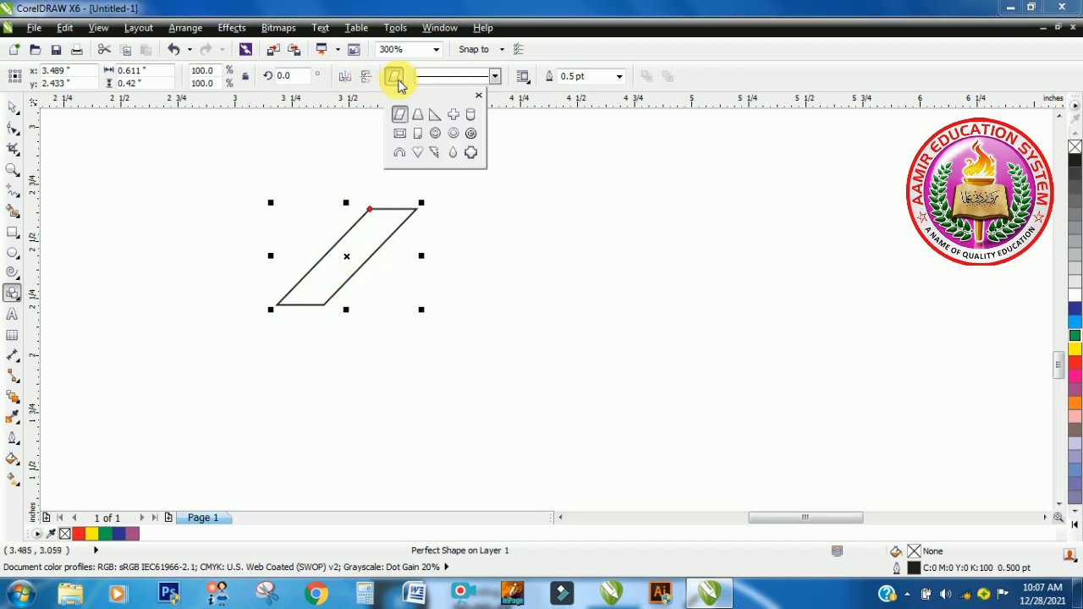
left_click(435, 134)
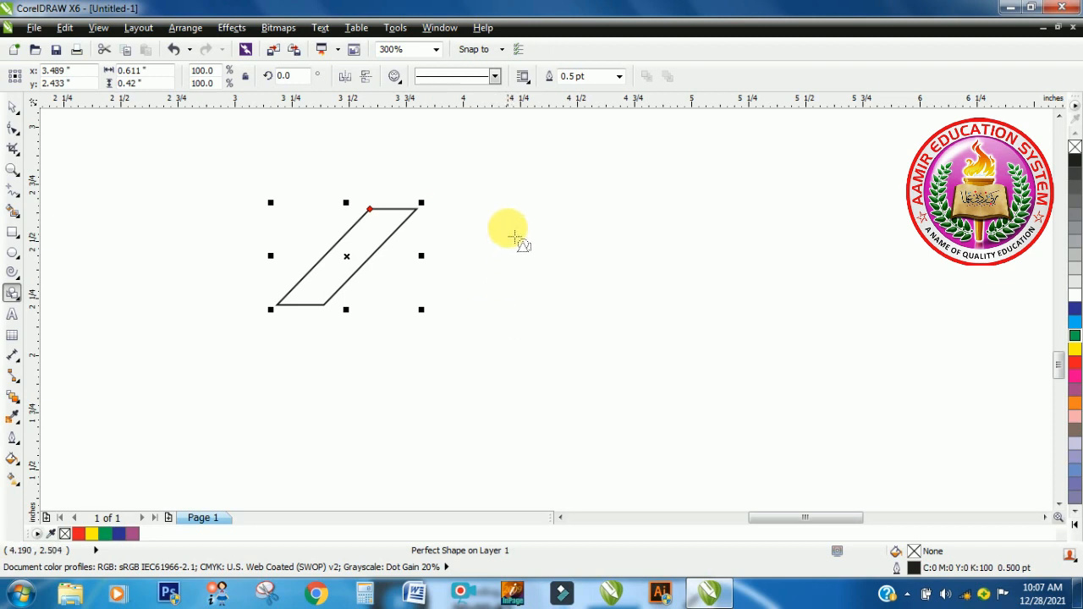
left_click_drag(505, 214, 648, 358)
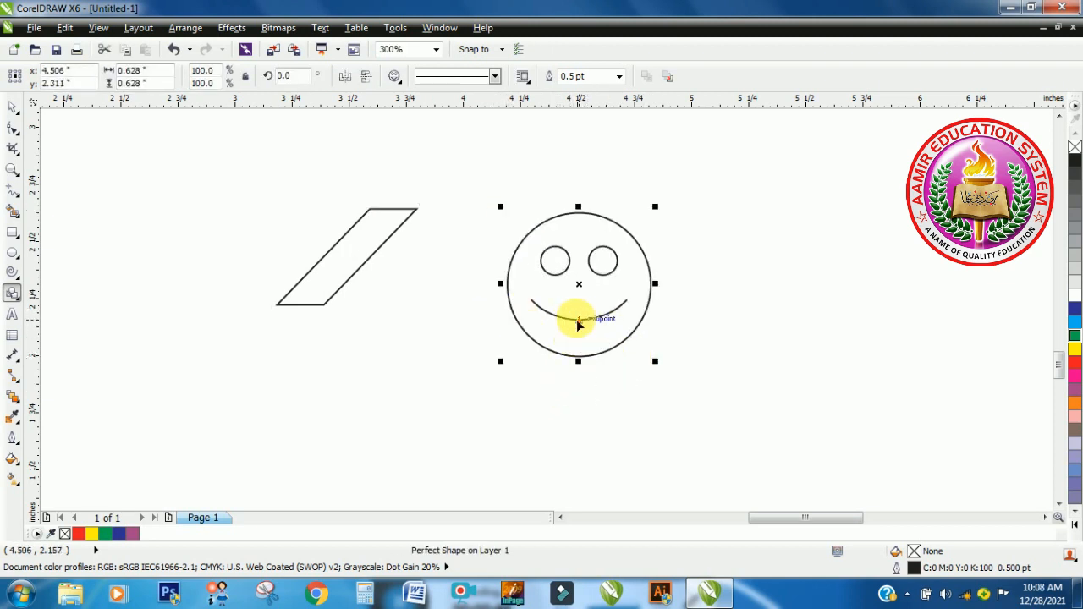
left_click_drag(579, 324, 576, 293)
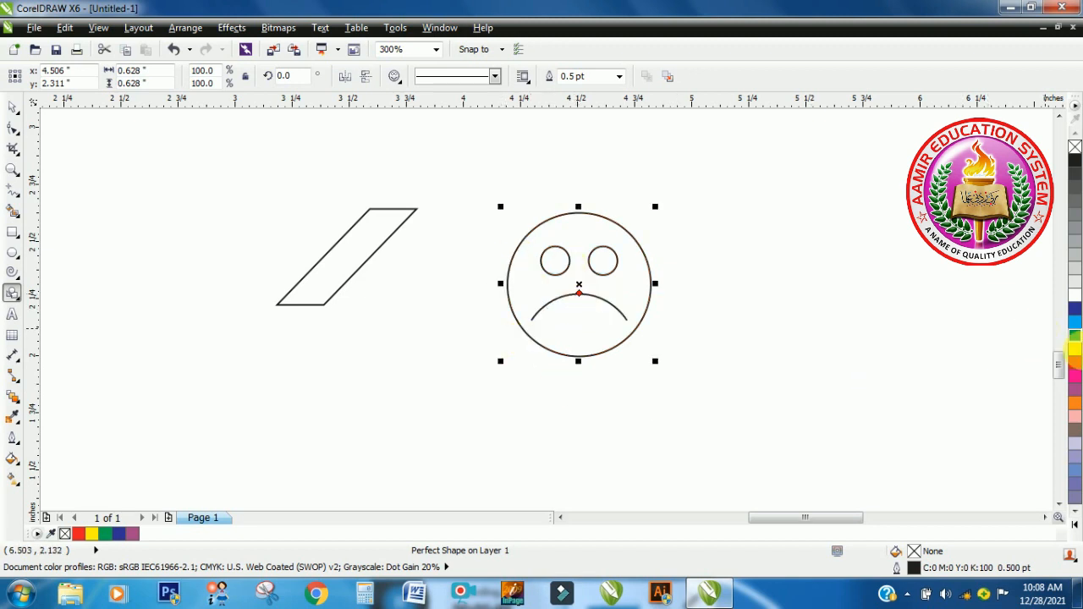
left_click(1075, 363)
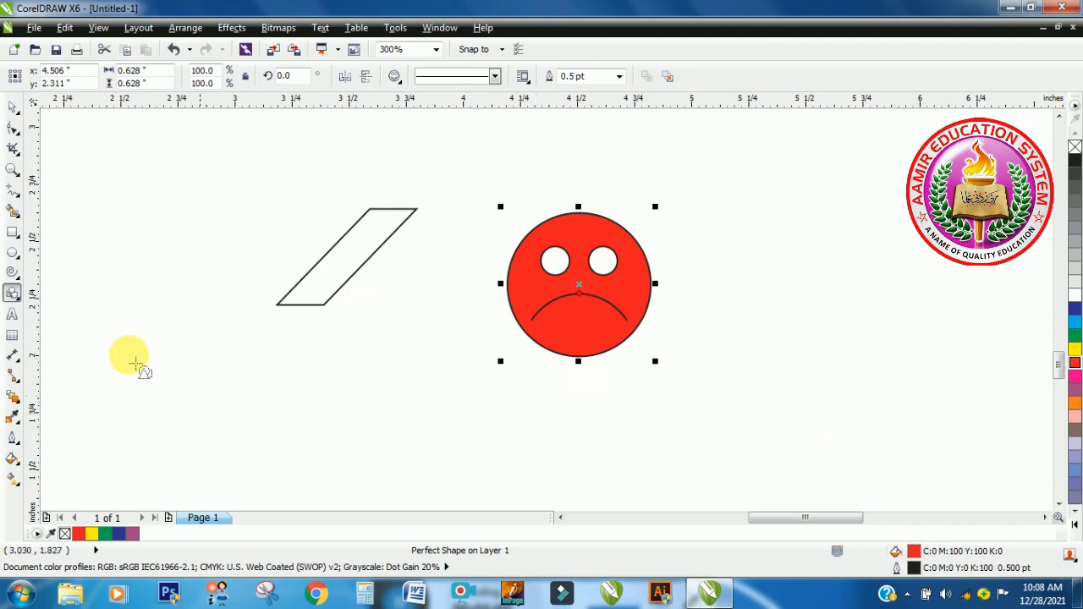
Step: Colour both eyes of the red frowning face black with Smart Fill, and leave nothing selected
left_click(12, 211)
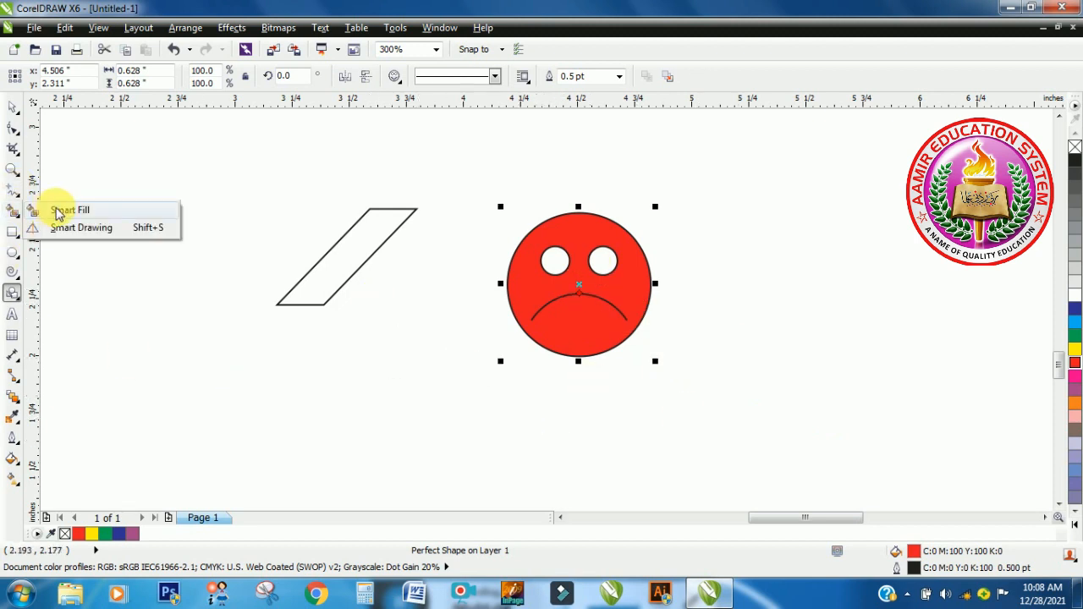
left_click(53, 208)
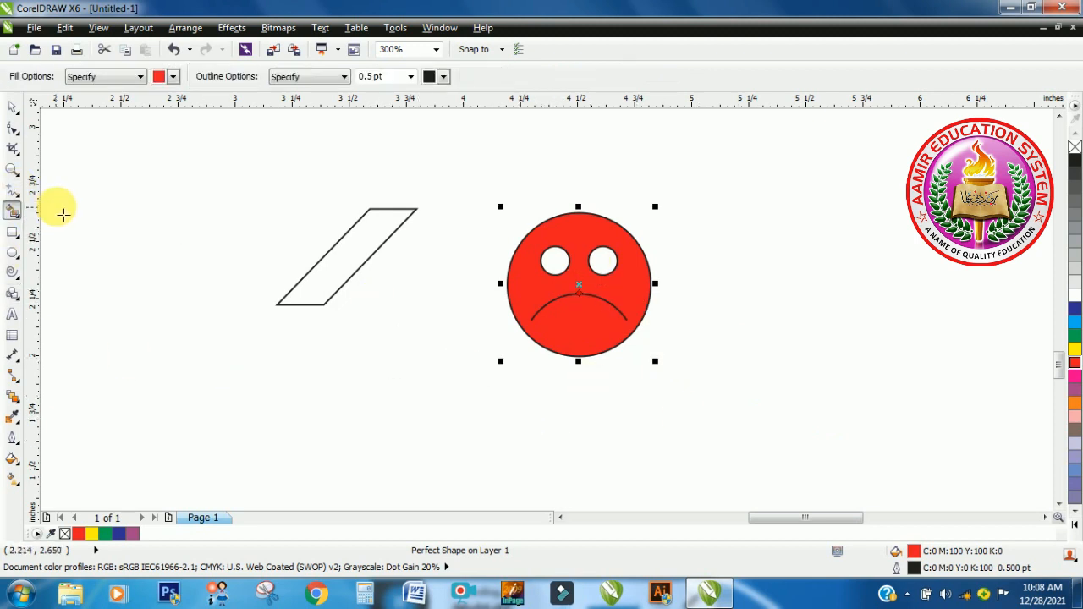
left_click(173, 77)
left_click(161, 93)
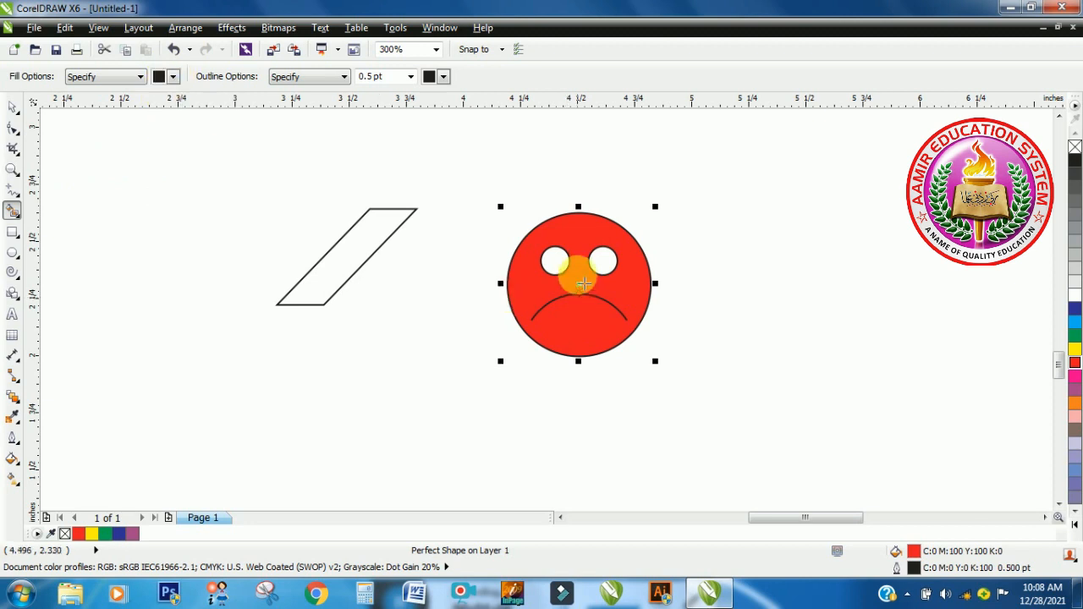
left_click(552, 264)
left_click(597, 269)
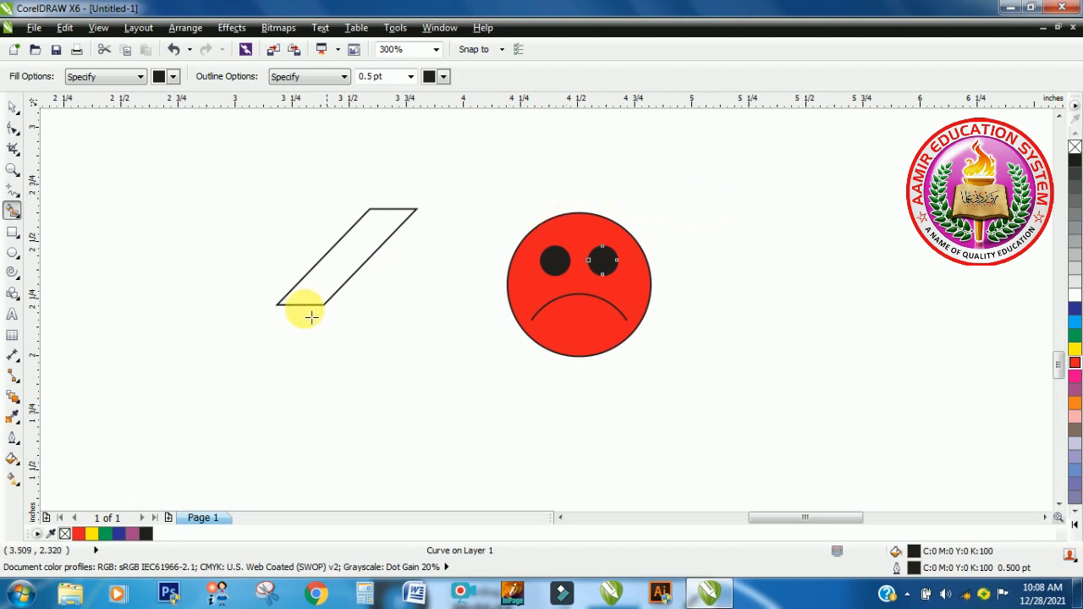
left_click(12, 107)
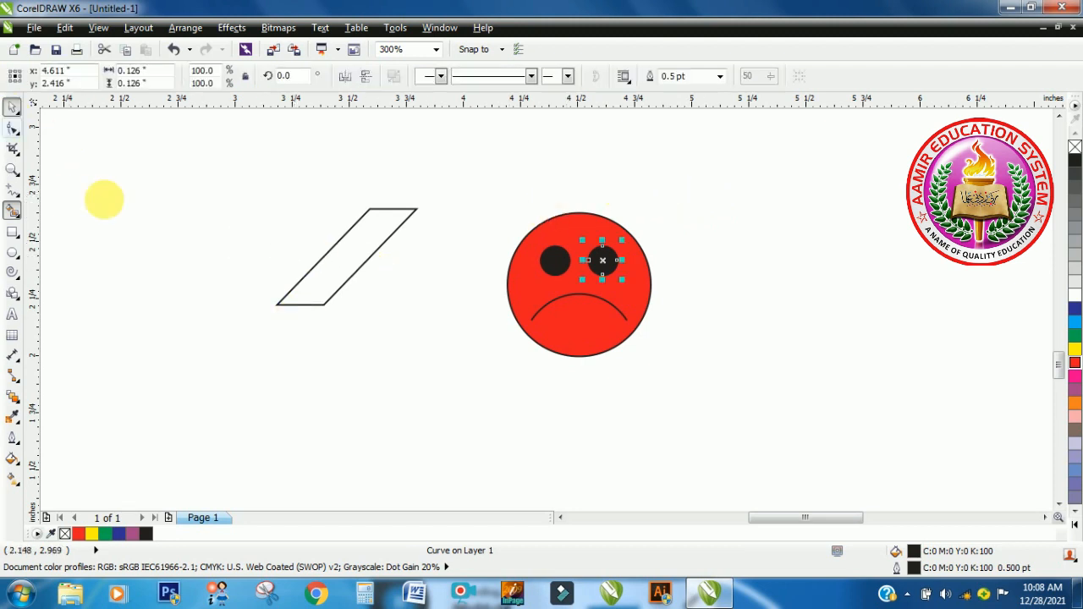
left_click(343, 282)
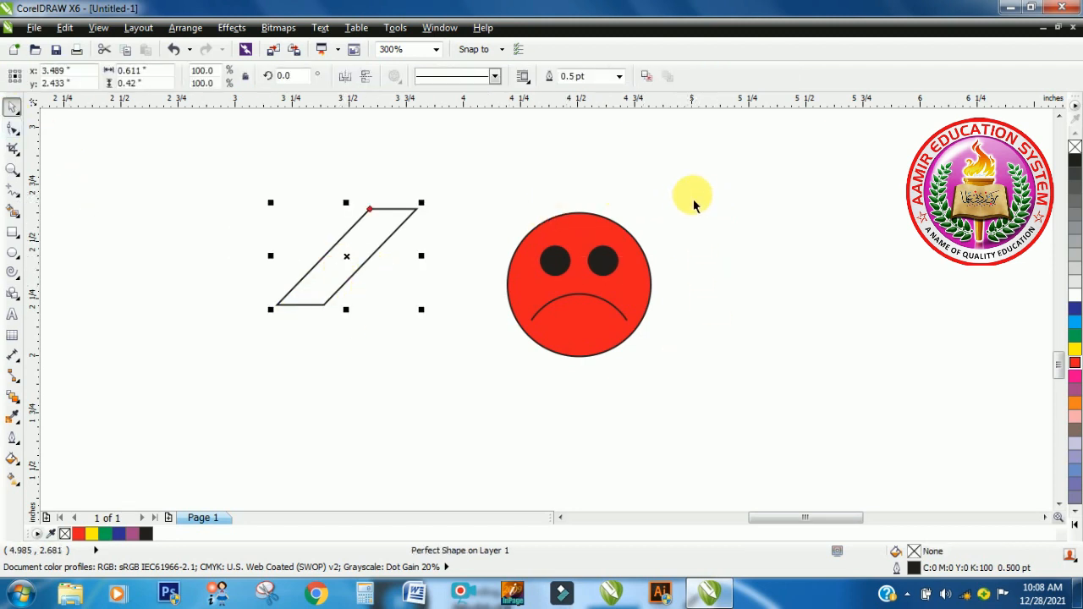
left_click_drag(693, 195, 774, 280)
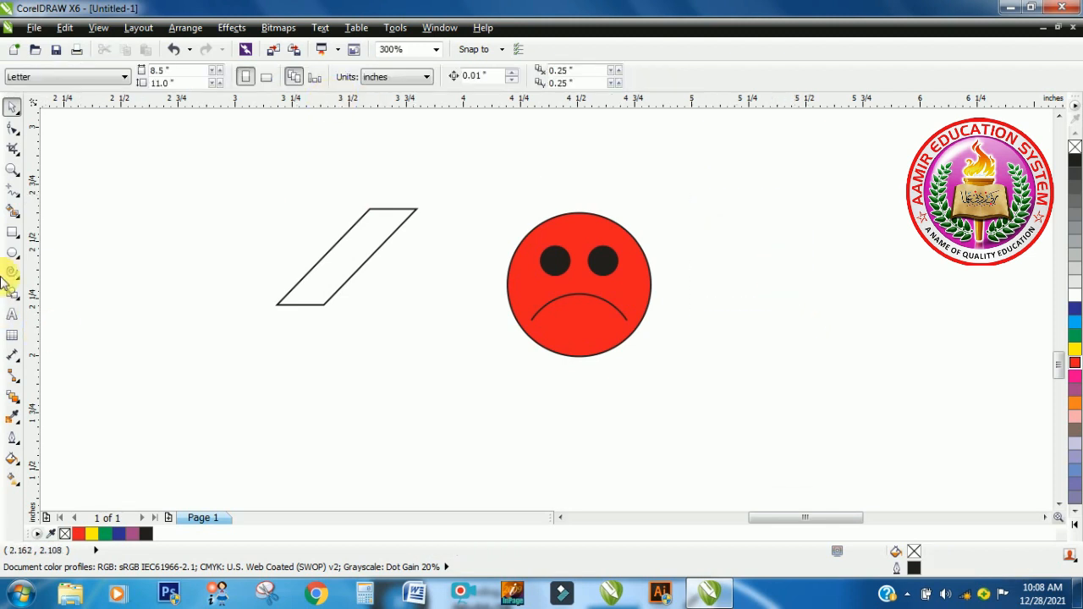
Step: Draw a second smiley basic shape about 0.63 inches across to the right of the red face and fill it yellow
left_click(20, 298)
left_click(69, 293)
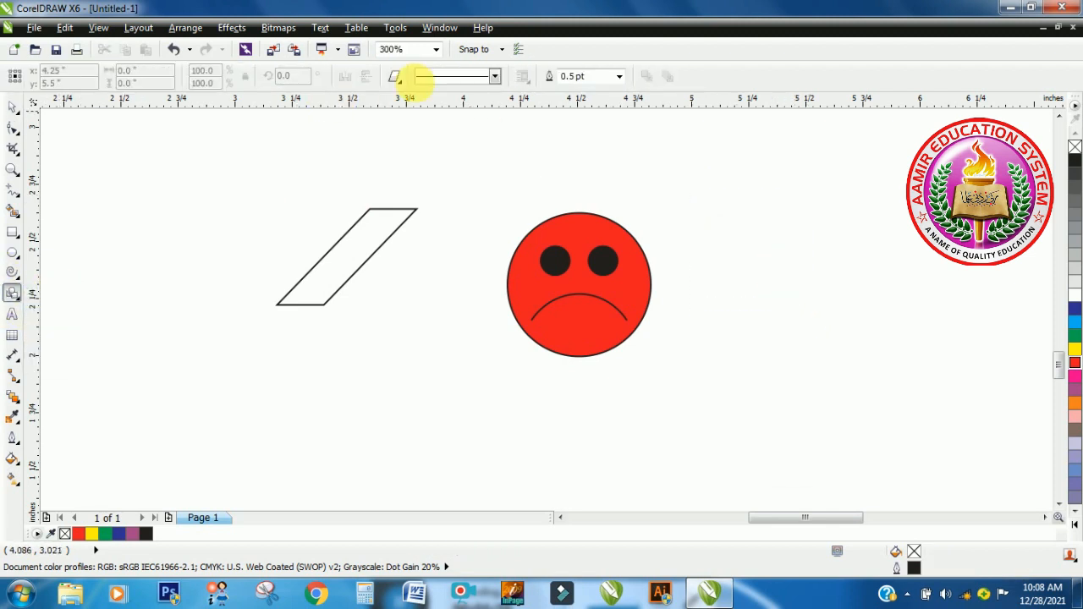
left_click(395, 78)
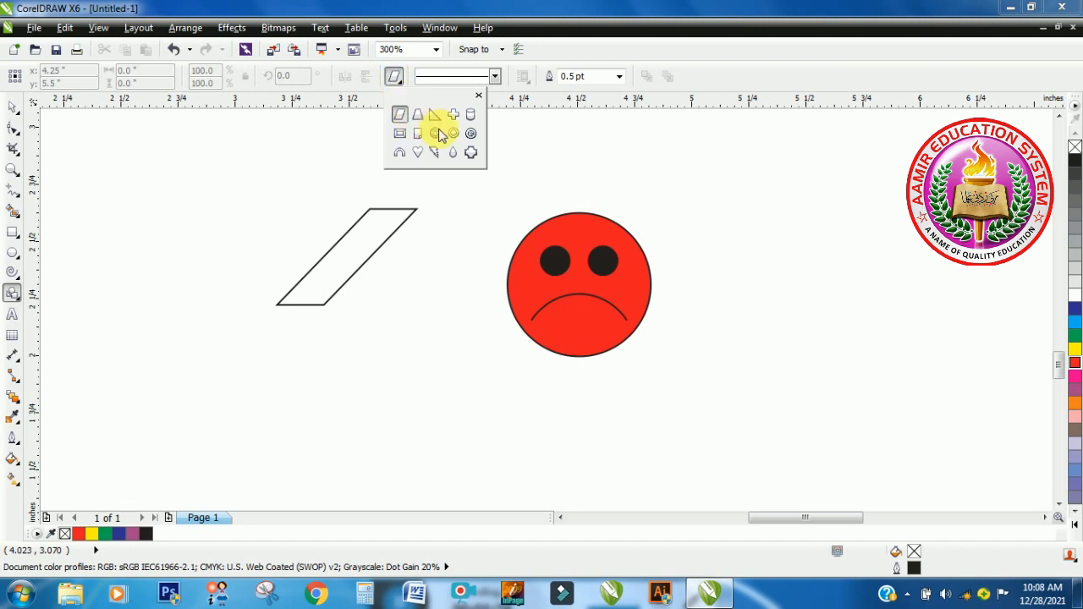
left_click(438, 137)
left_click_drag(705, 215, 845, 366)
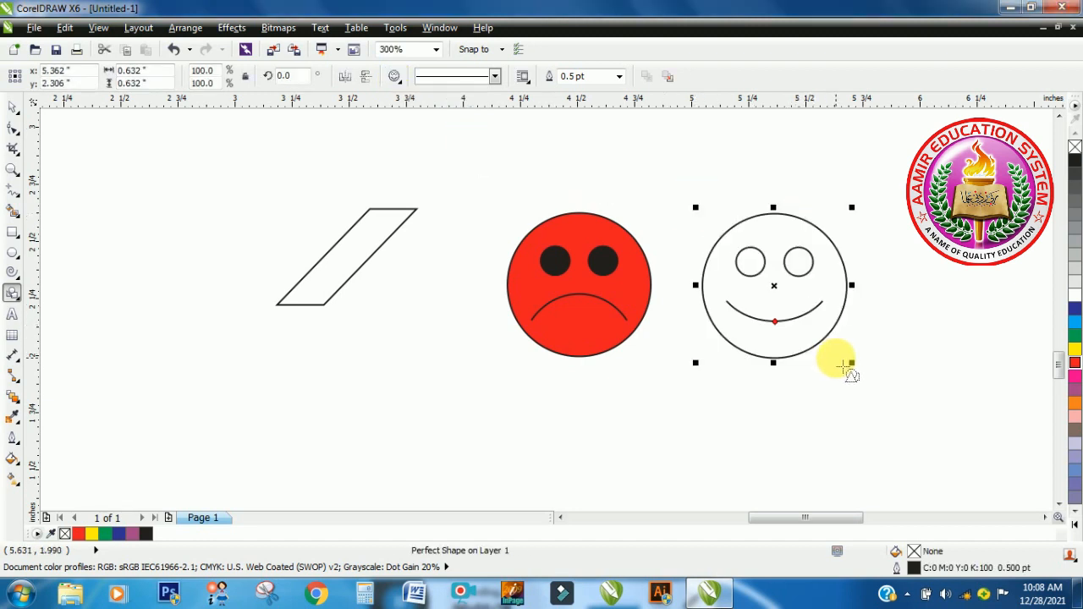
left_click(1072, 356)
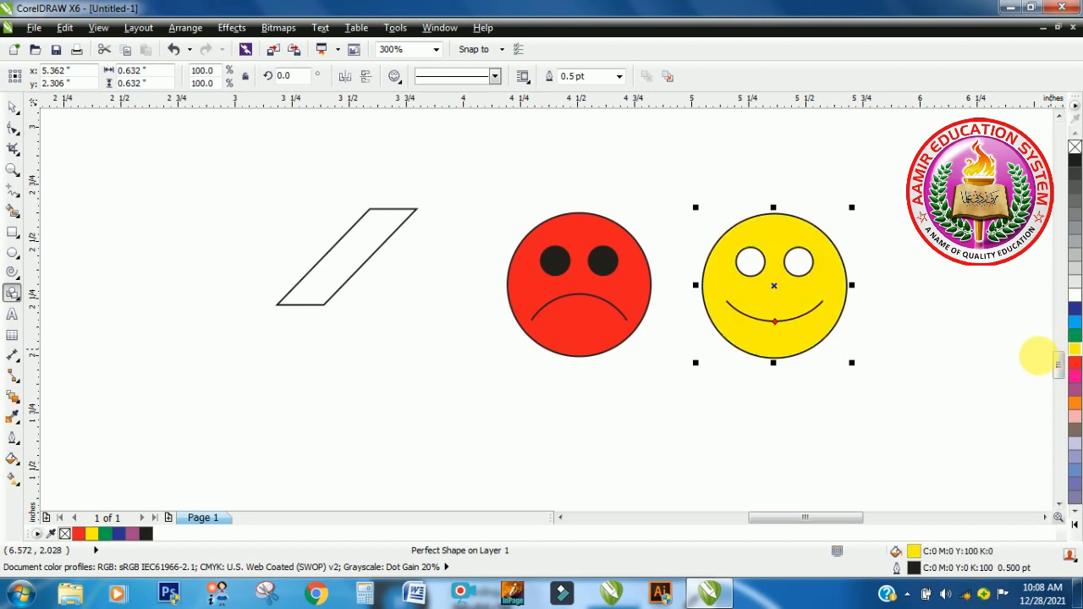
Step: Colour both eyes of the yellow smiley black with Smart Fill
left_click(14, 193)
left_click(14, 211)
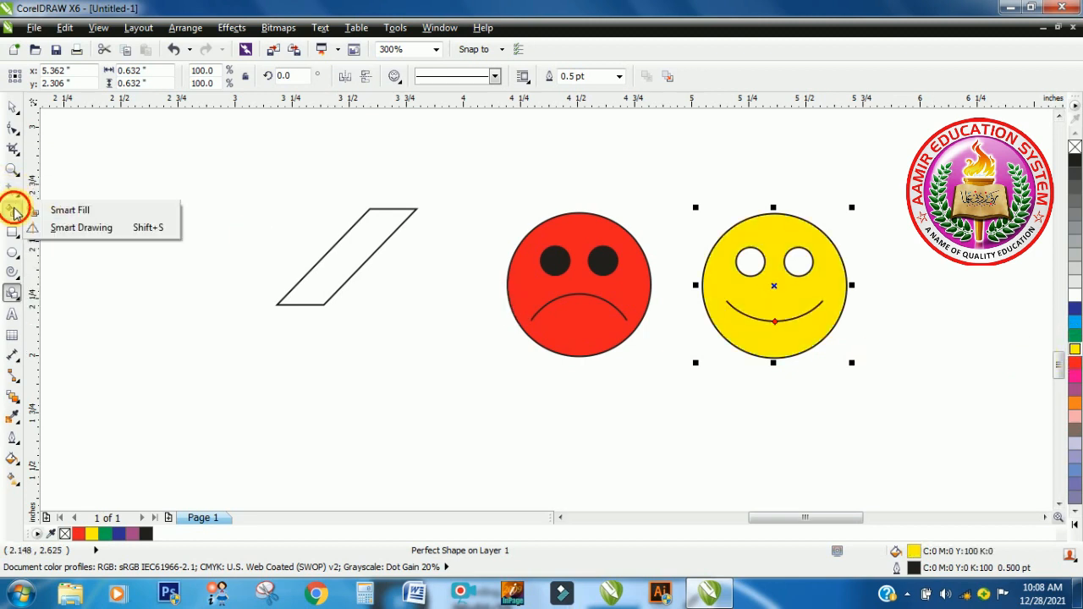
left_click(111, 209)
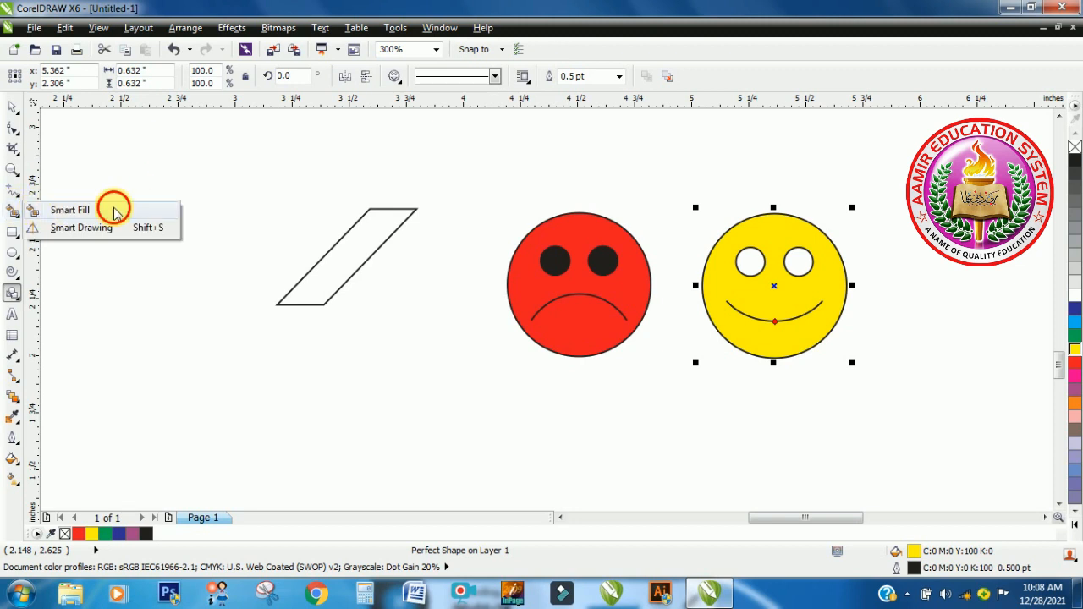
left_click(758, 266)
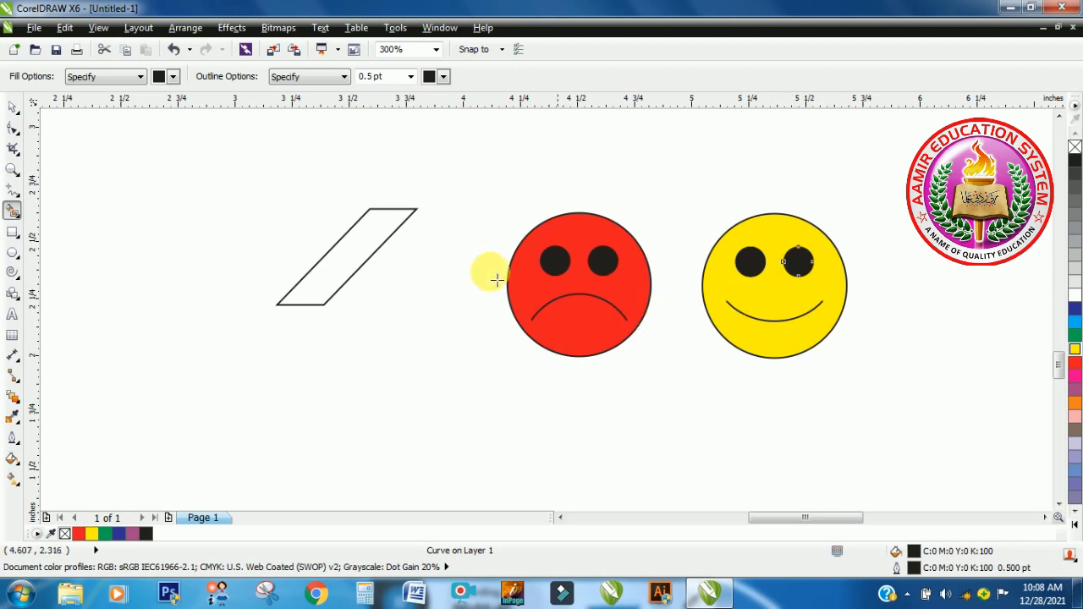
Step: Fill the slanted parallelogram with dark blue
left_click(13, 107)
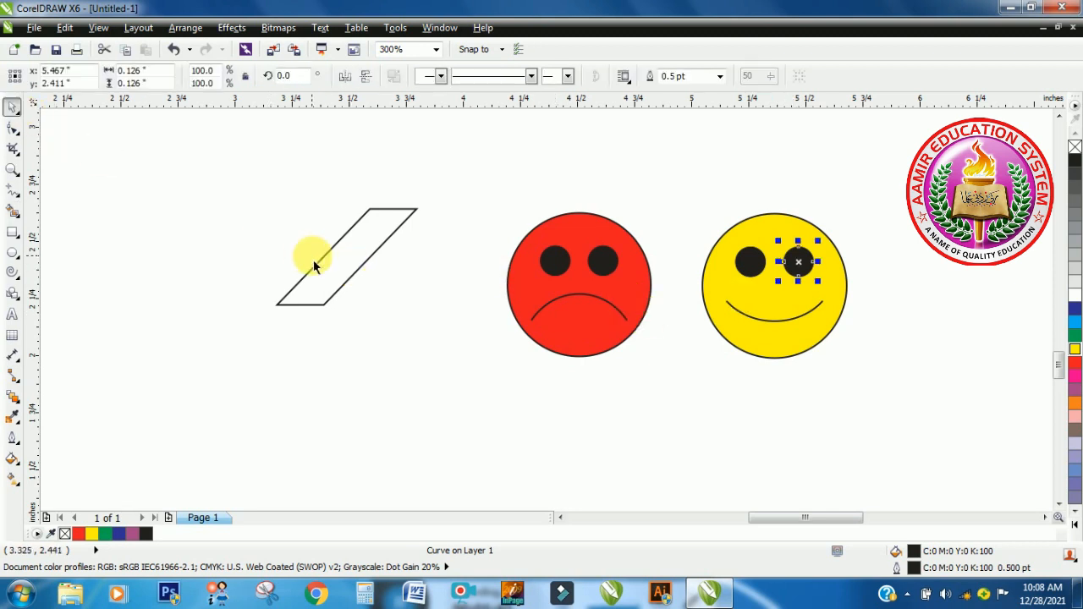
left_click(323, 257)
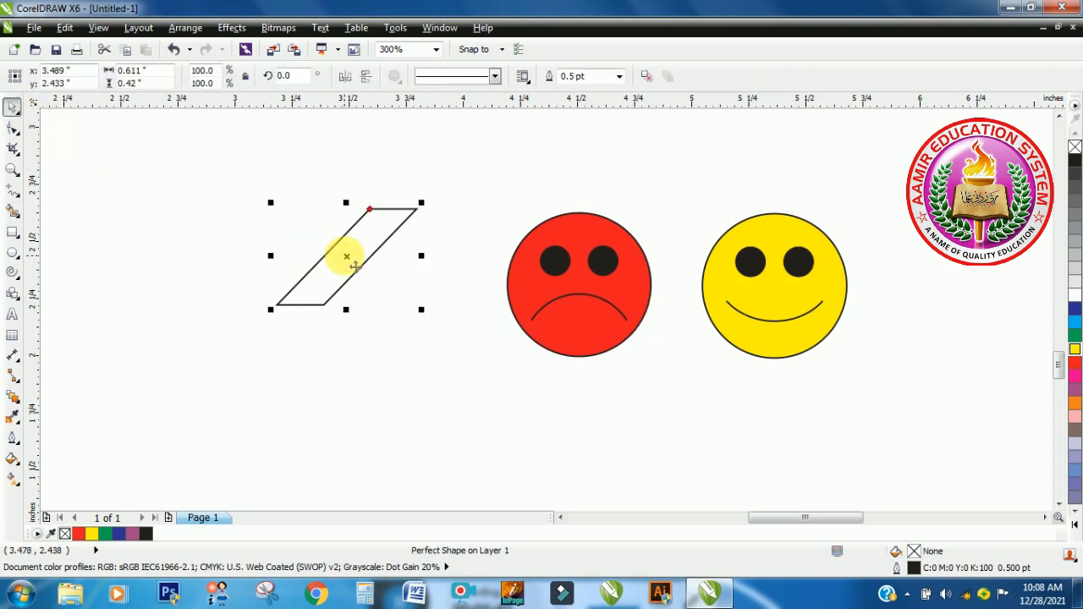
left_click(1074, 319)
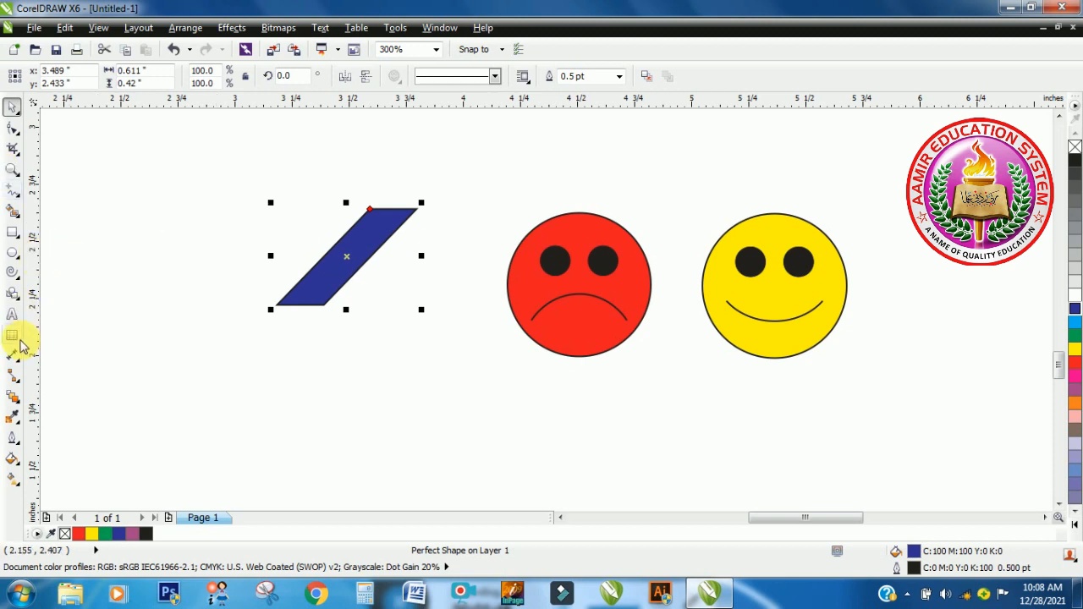
Step: Draw a right-pointing arrow shape about 0.86 by 0.4 inches below the parallelogram, thin its shaft, and fill it cyan
left_click(12, 297)
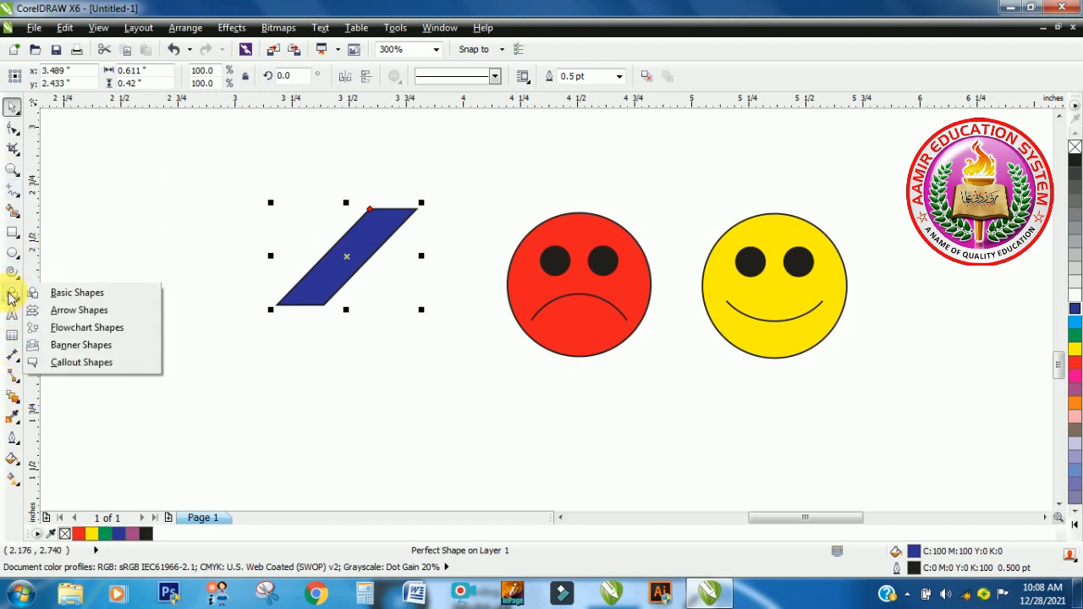
left_click(76, 310)
left_click_drag(208, 344, 412, 442)
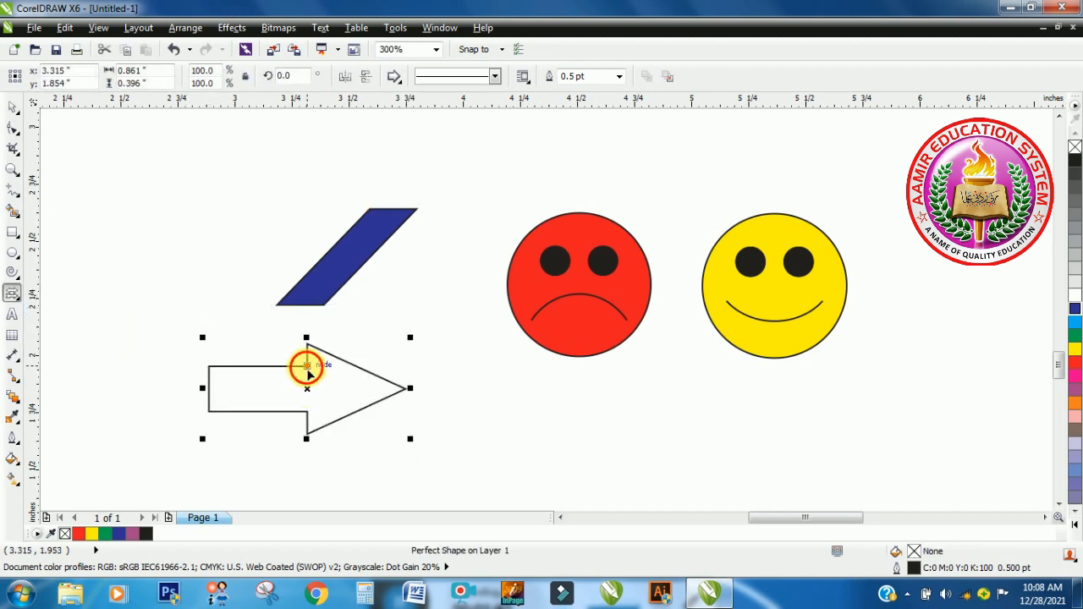
left_click_drag(308, 371, 327, 385)
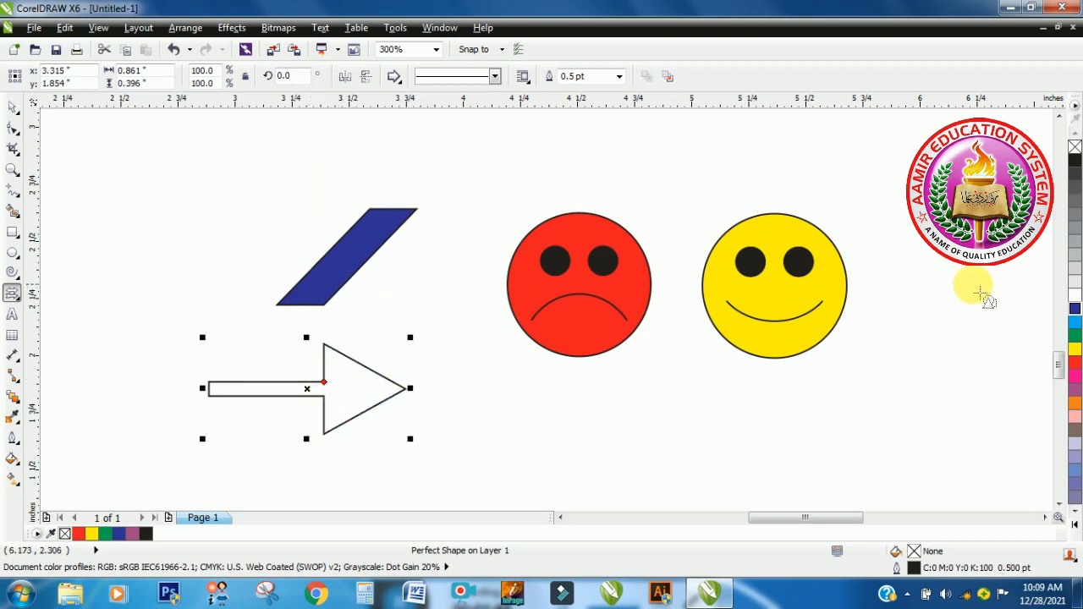
left_click(1077, 327)
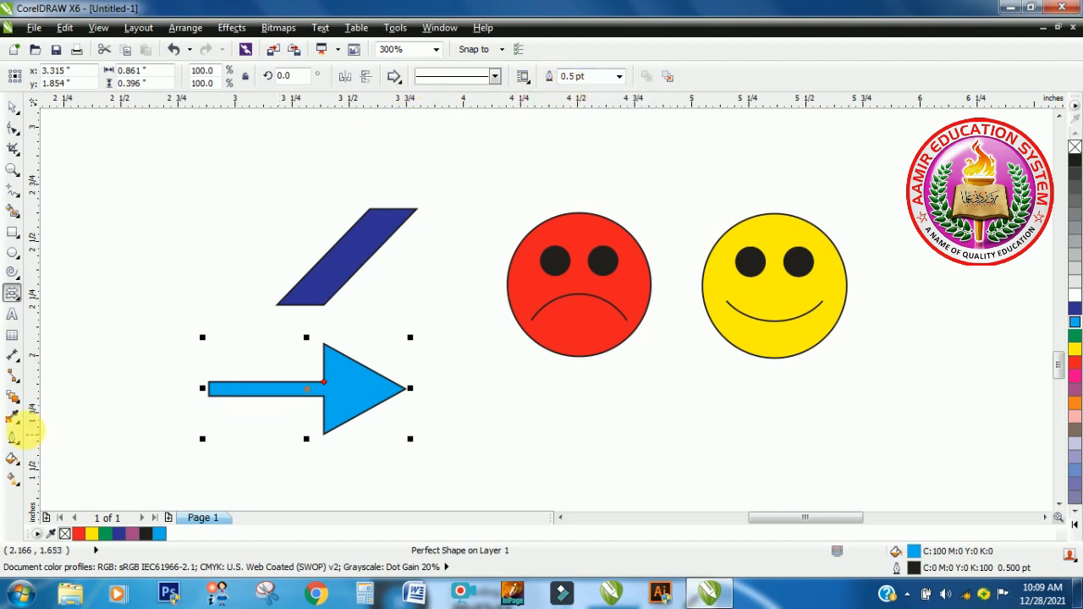
Step: Draw a flowchart parallelogram about 0.6 by 0.34 inches to the left of the blue parallelogram
left_click(11, 298)
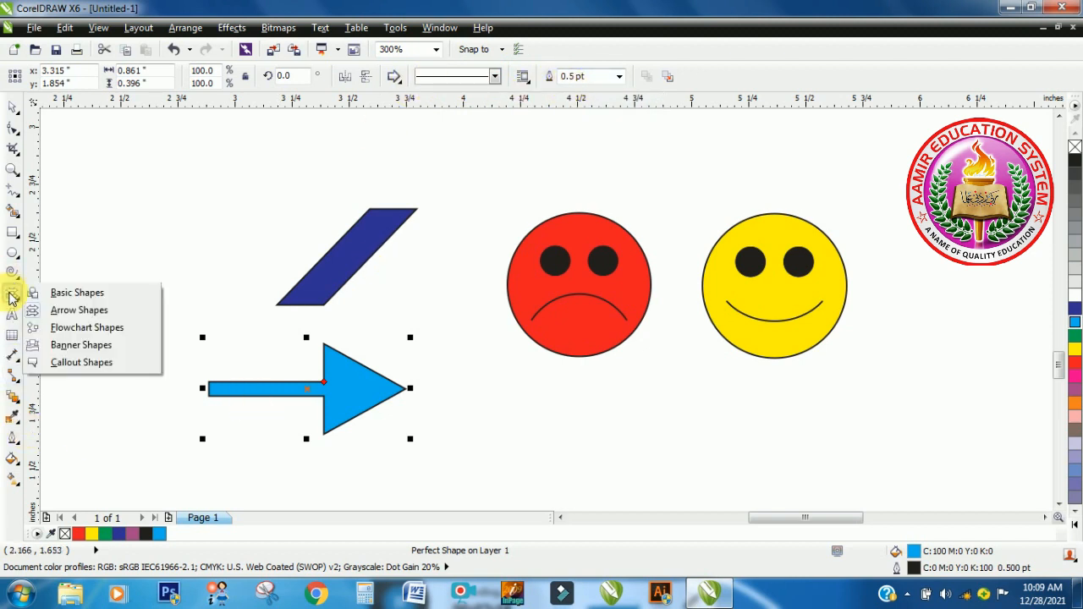
left_click(68, 327)
left_click_drag(127, 179, 273, 267)
Step: Draw an hourglass-shaped flowchart symbol about 0.3 by 0.25 inches just above the blue parallelogram
left_click(398, 81)
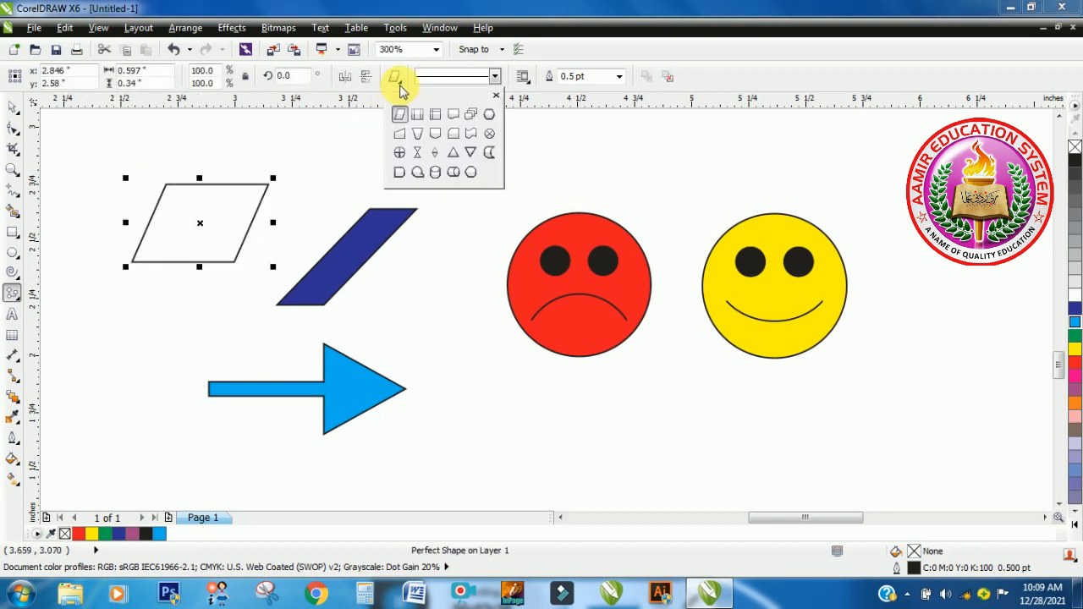
left_click(417, 154)
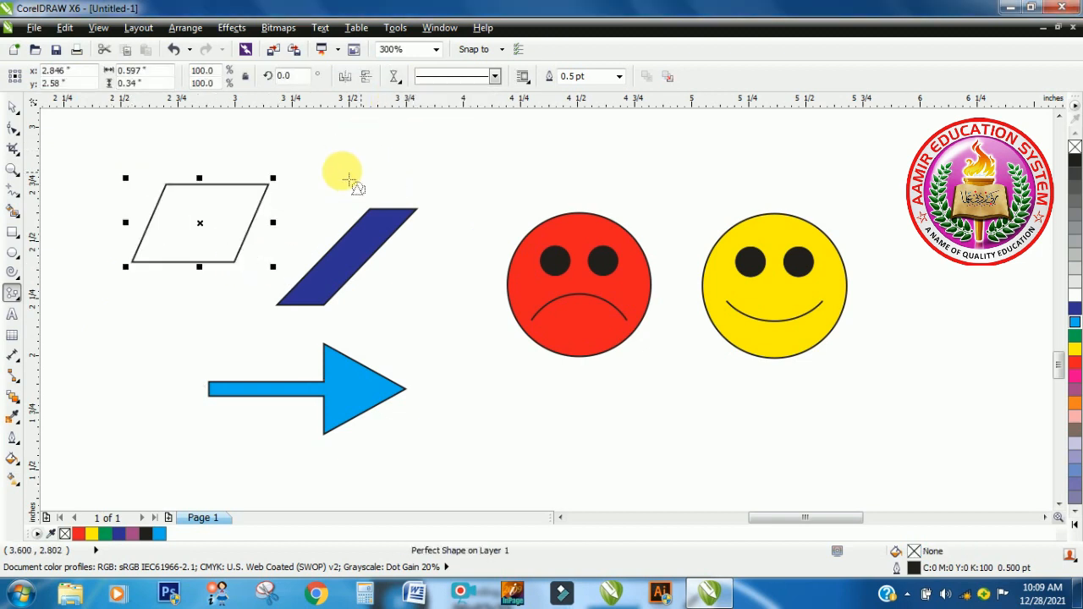
left_click_drag(296, 146, 375, 213)
Step: Draw the flowchart symbol with a rounded left end and concave right end, about 0.57 by 0.31 inches, between the blue parallelogram and red face
left_click(397, 78)
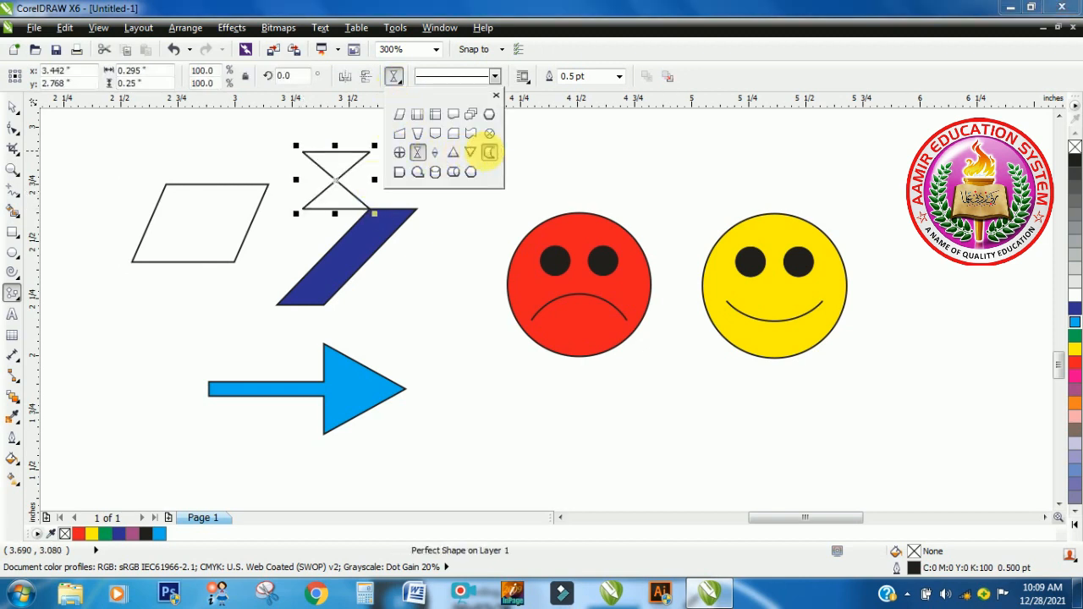
left_click(489, 152)
left_click_drag(347, 269, 487, 349)
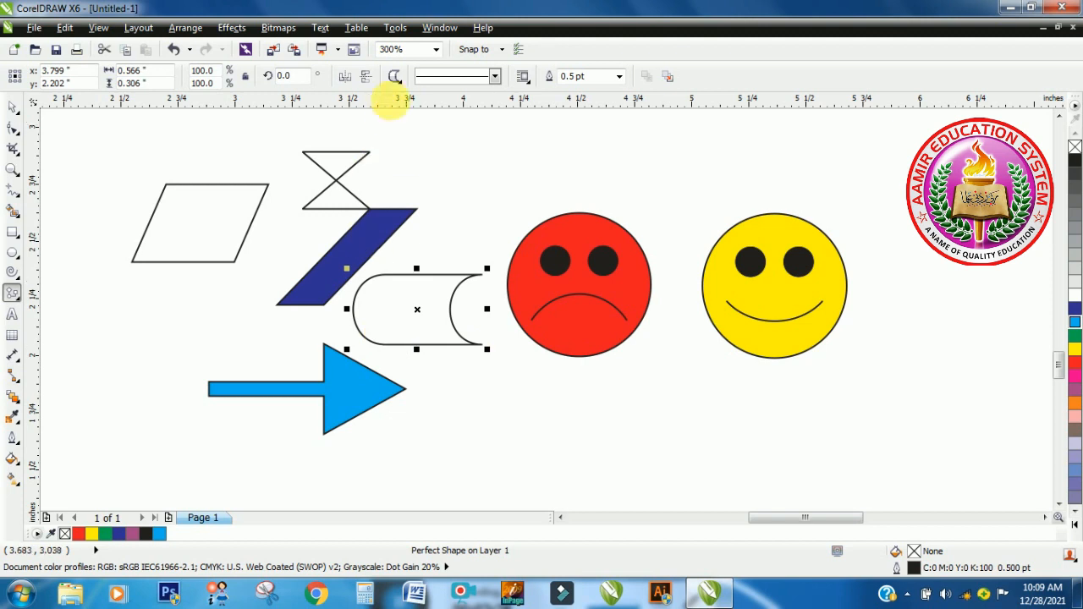
Step: Draw a wavy flag-like flowchart shape about 1.52 by 0.27 inches below the two faces and fill it green
left_click(396, 77)
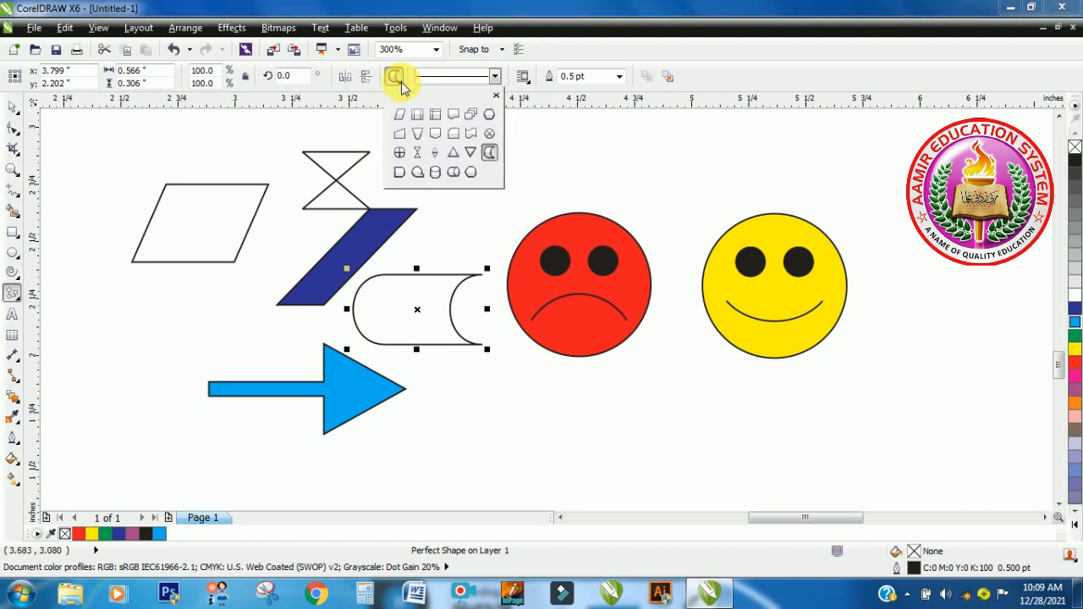
left_click(471, 134)
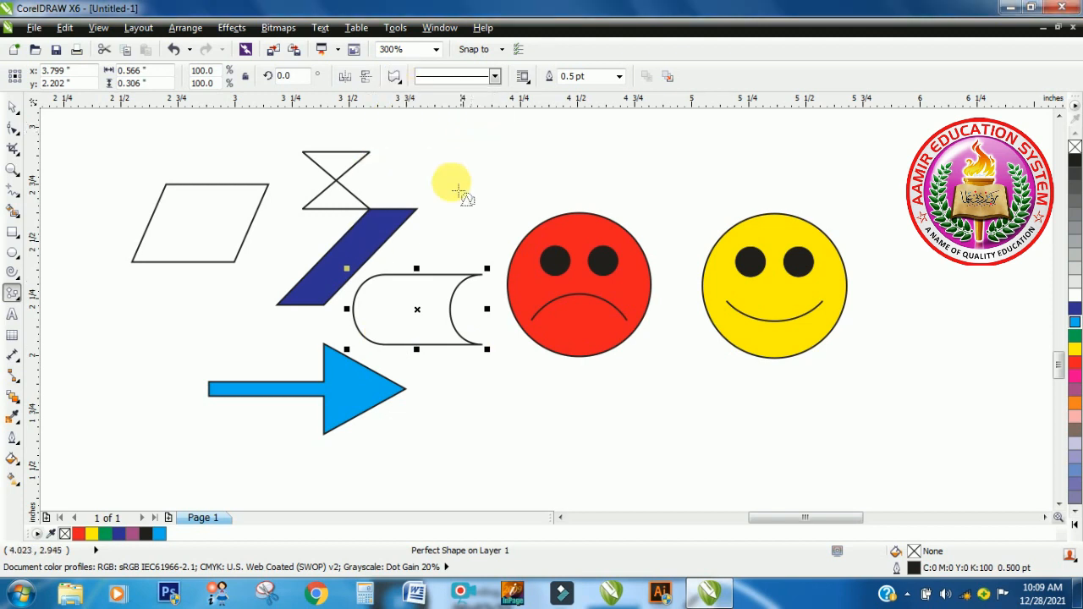
mouse_move(514, 368)
left_mouse_down()
mouse_move(555, 420)
mouse_move(776, 440)
mouse_move(861, 430)
left_mouse_up()
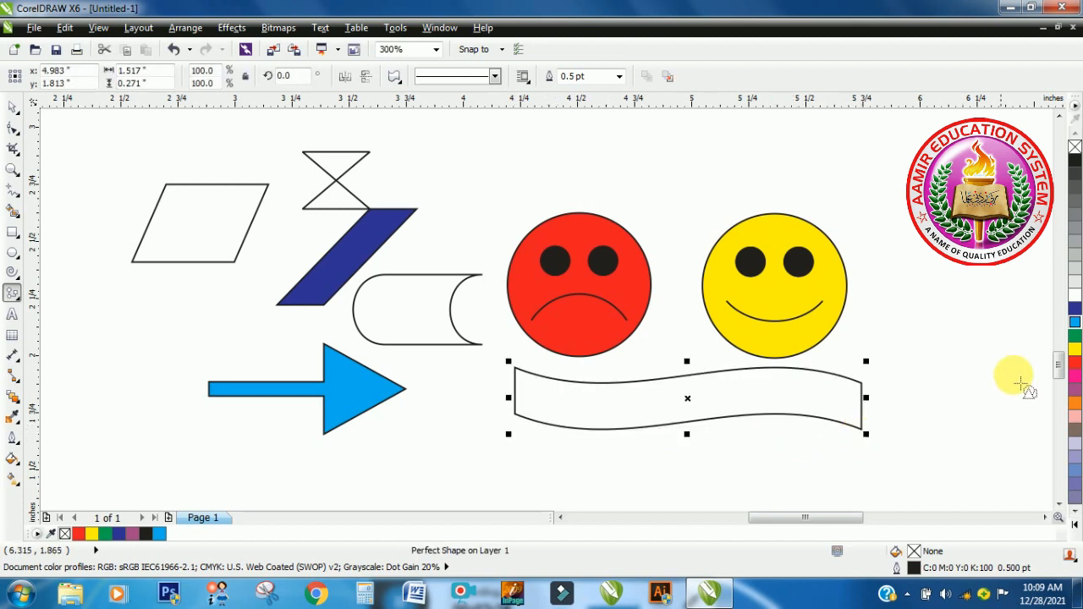
left_click(1073, 337)
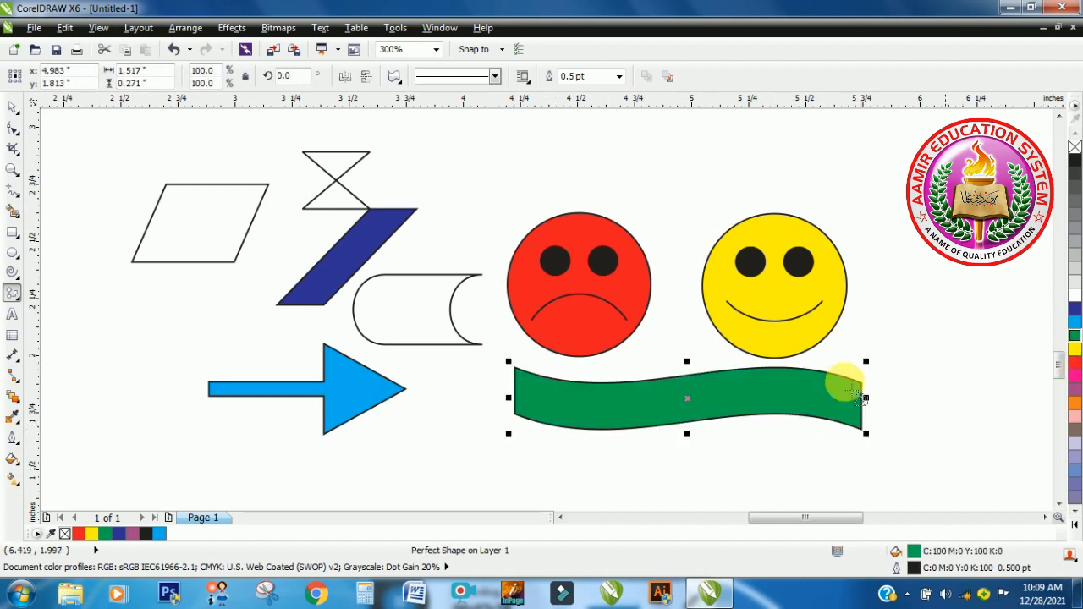
Step: Fill the round-ended flowchart symbol cyan, the unfilled parallelogram dark blue, and the hourglass symbol red
left_click(420, 326)
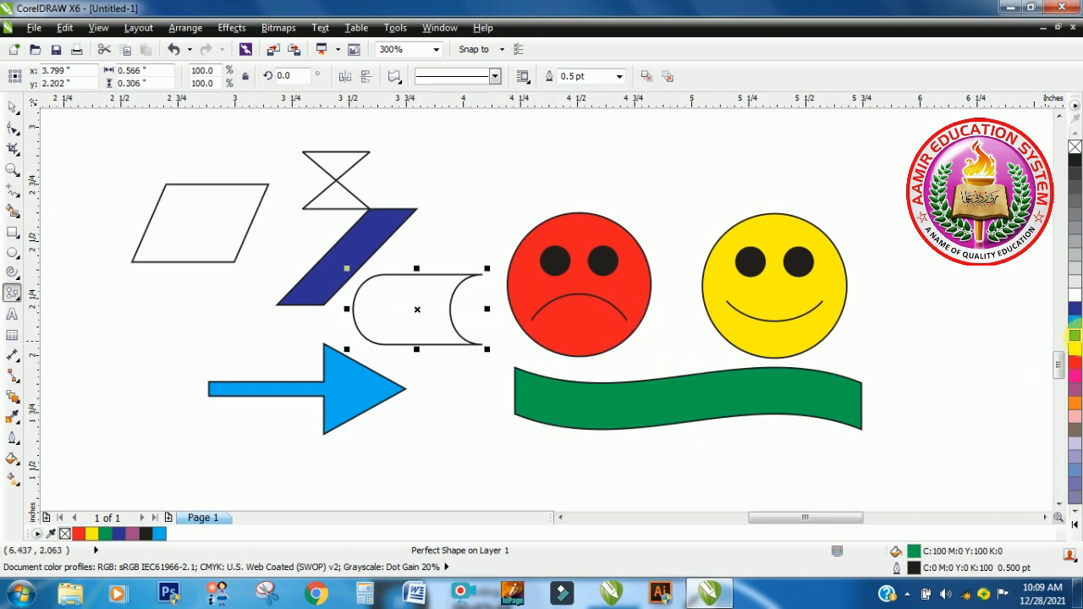
left_click(1074, 321)
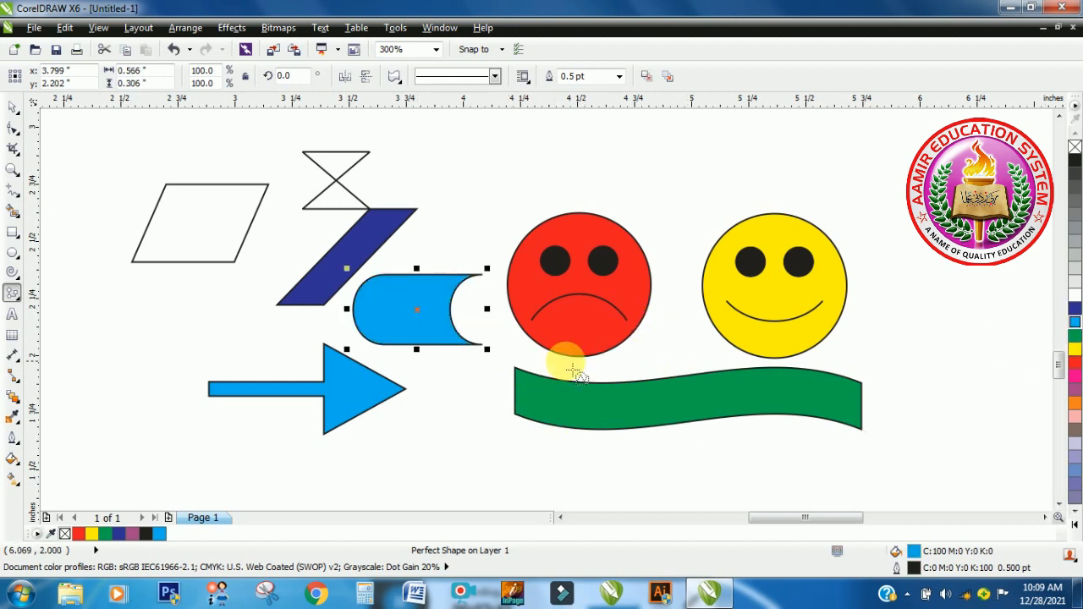
left_click(191, 263)
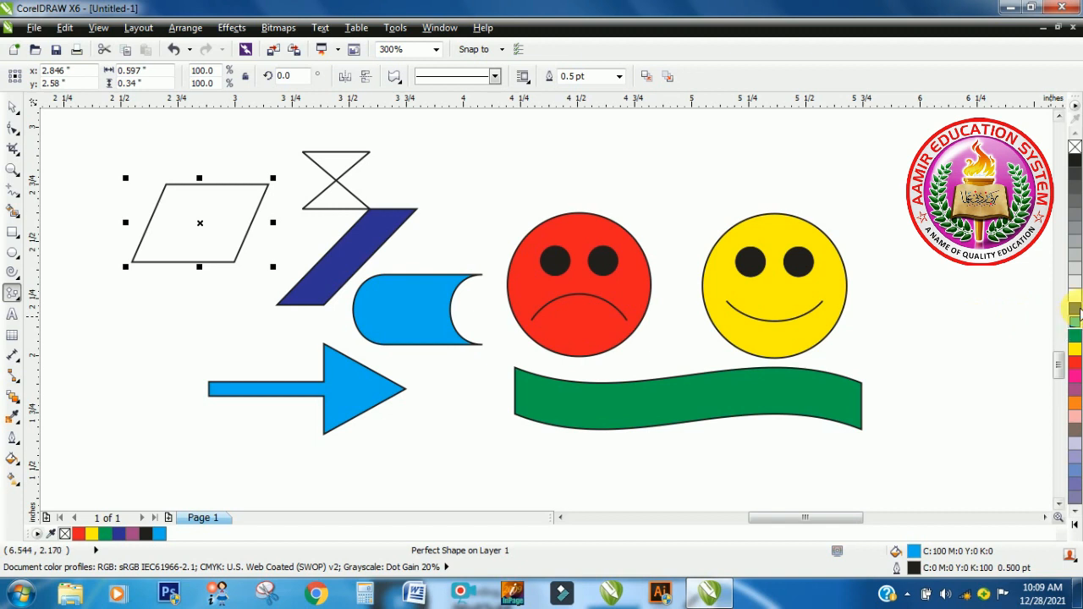
left_click(1074, 310)
left_click(336, 178)
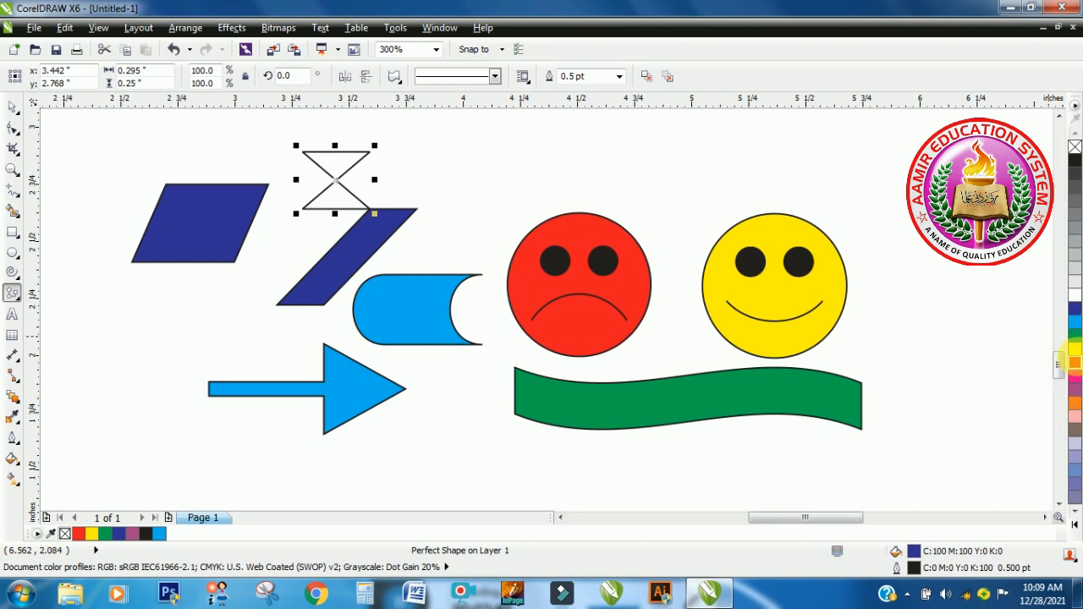
left_click(1075, 363)
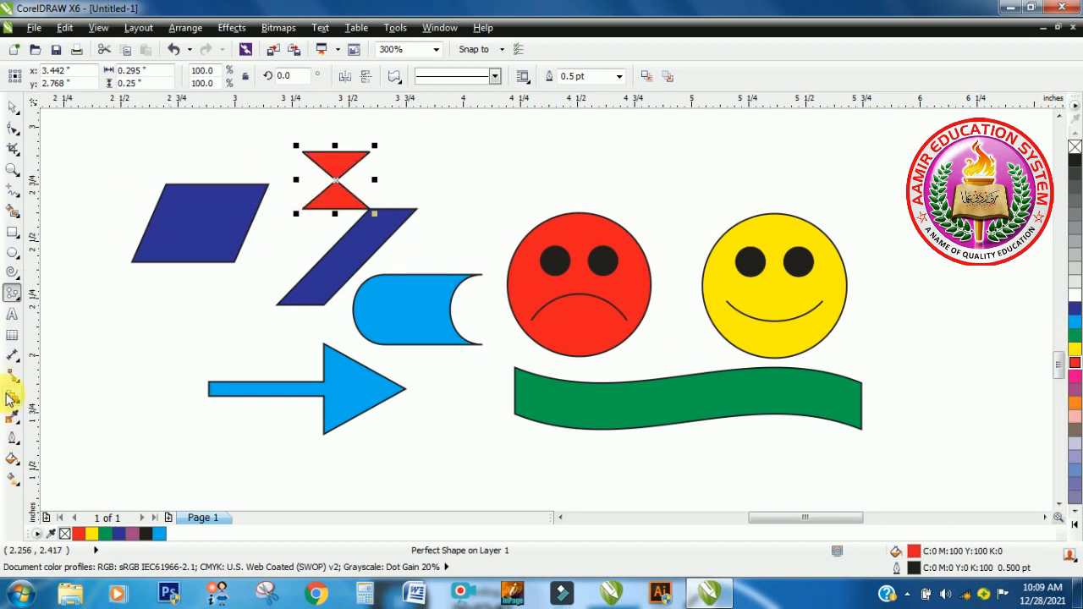
Step: Draw a folded ribbon banner shape about 0.89 by 0.23 inches above the red face and narrow its centre panel
left_click(12, 294)
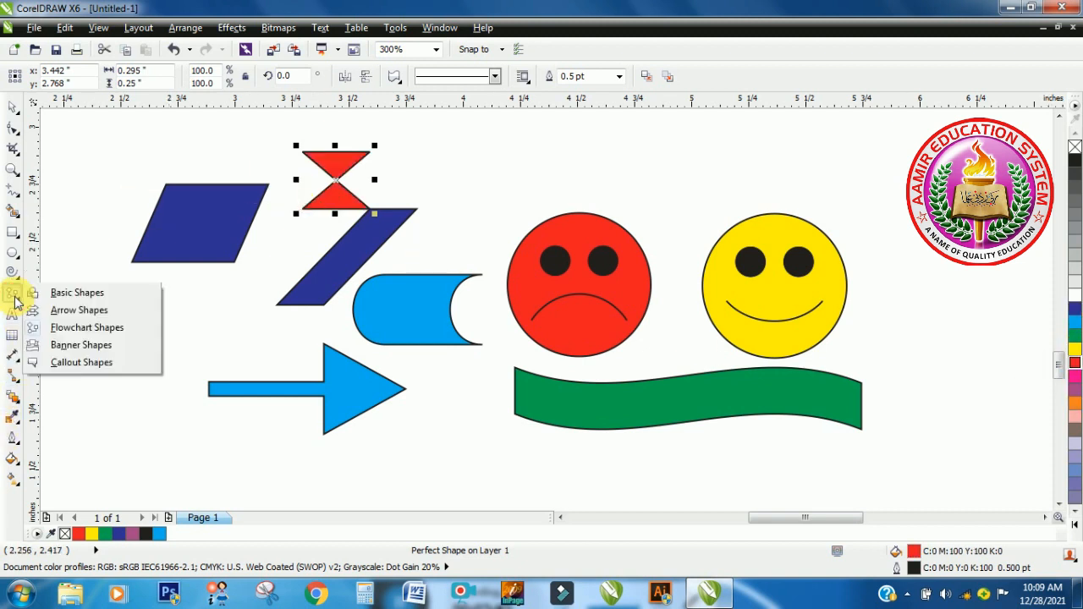
left_click(65, 346)
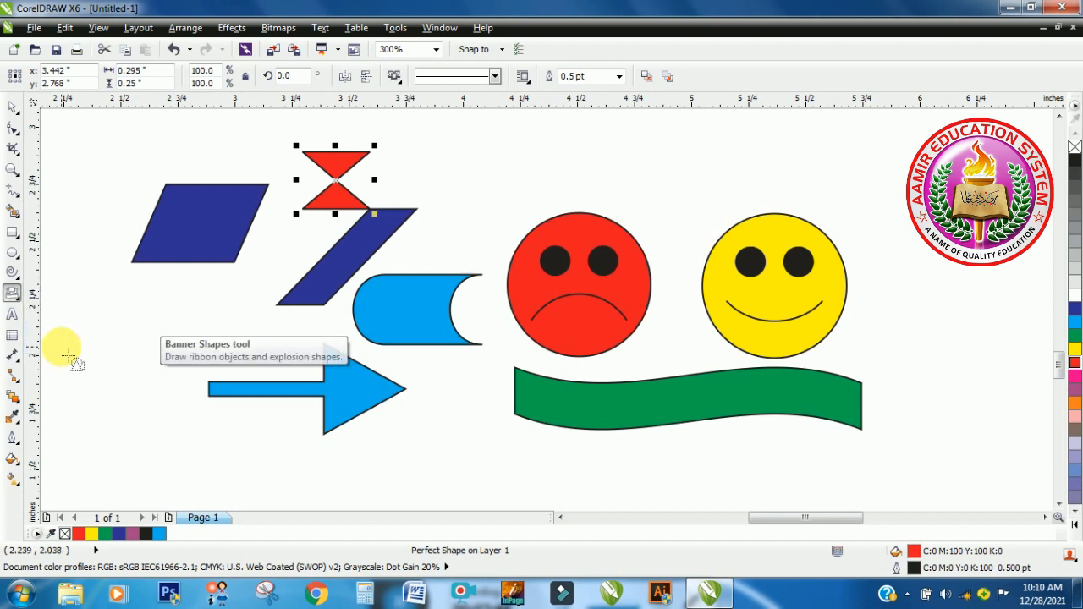
left_click(432, 153)
mouse_move(415, 139)
left_mouse_down()
mouse_move(547, 228)
mouse_move(628, 203)
left_mouse_up()
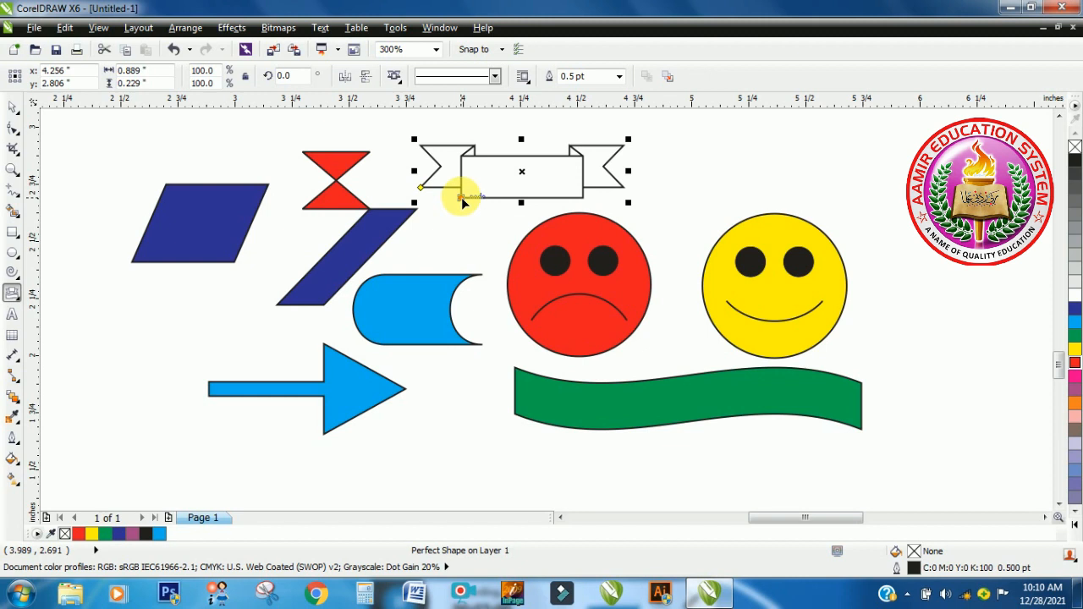
left_click_drag(462, 201, 516, 215)
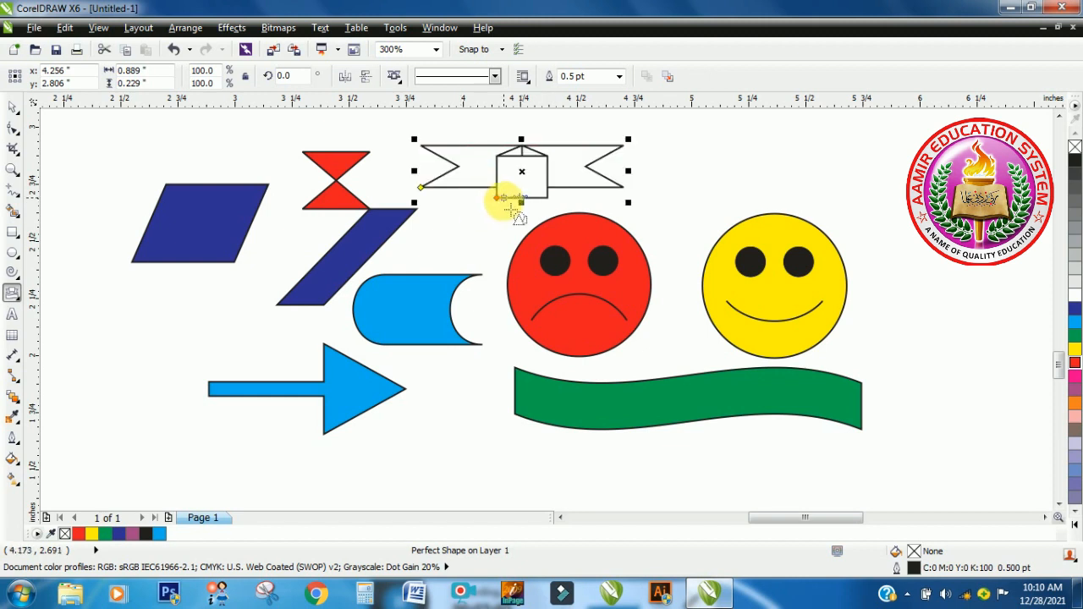
key("Escape")
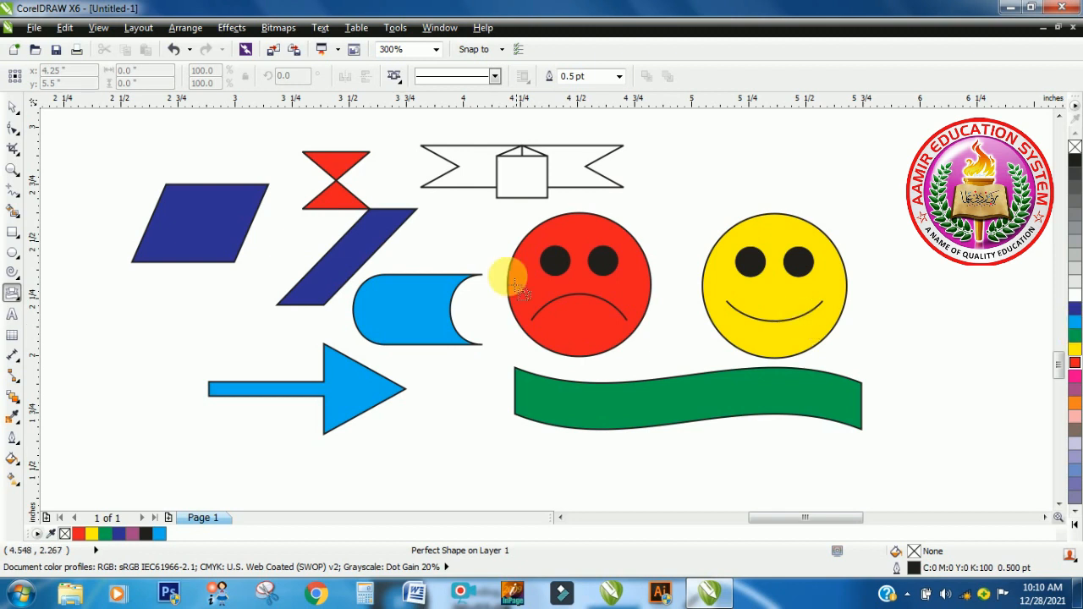
left_click(498, 179)
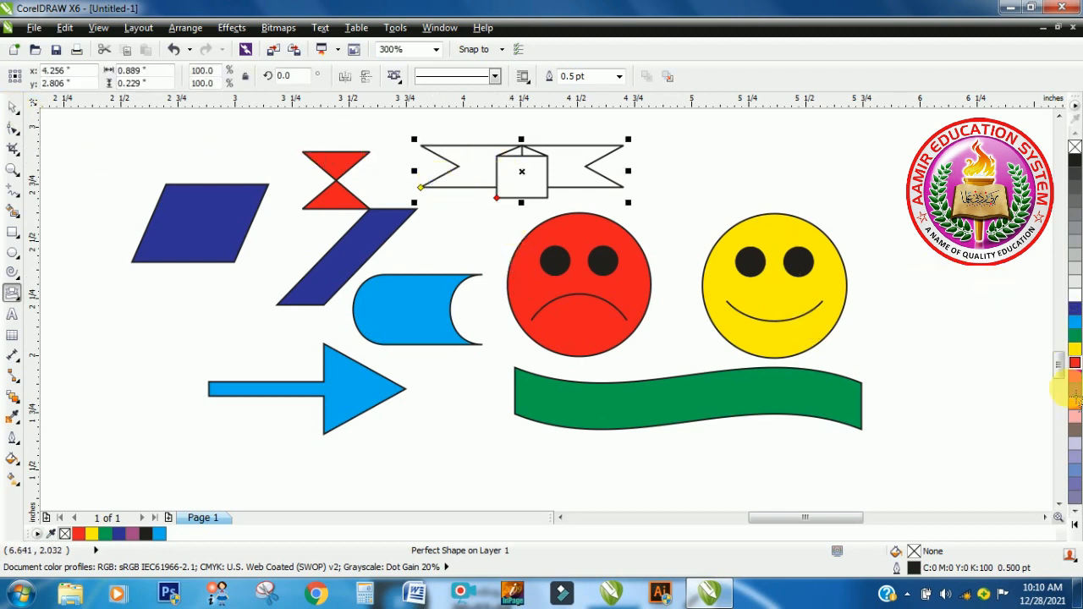
key("Escape")
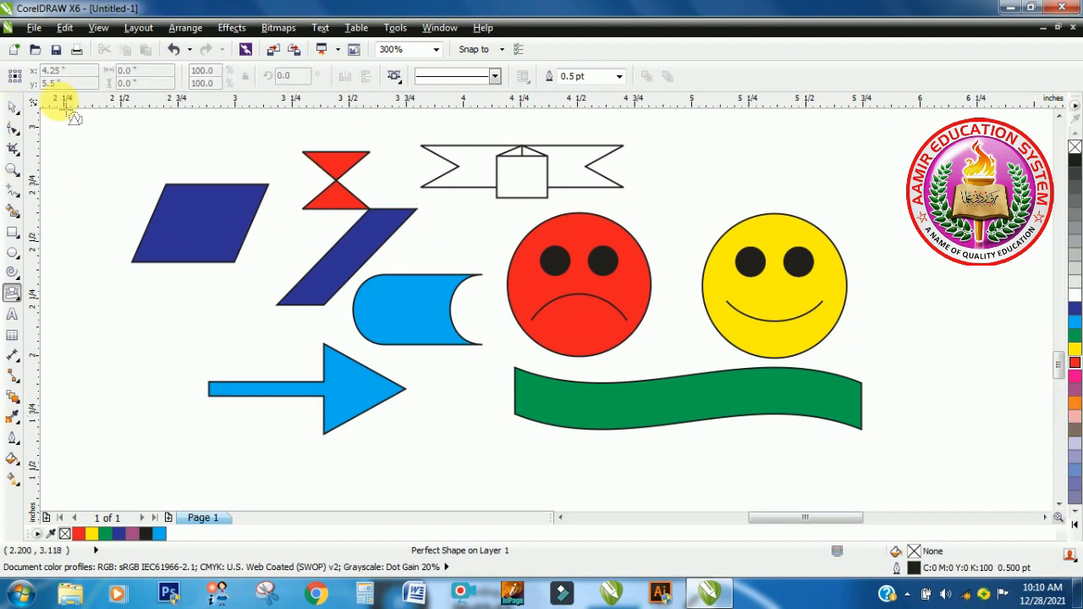
left_click(474, 161)
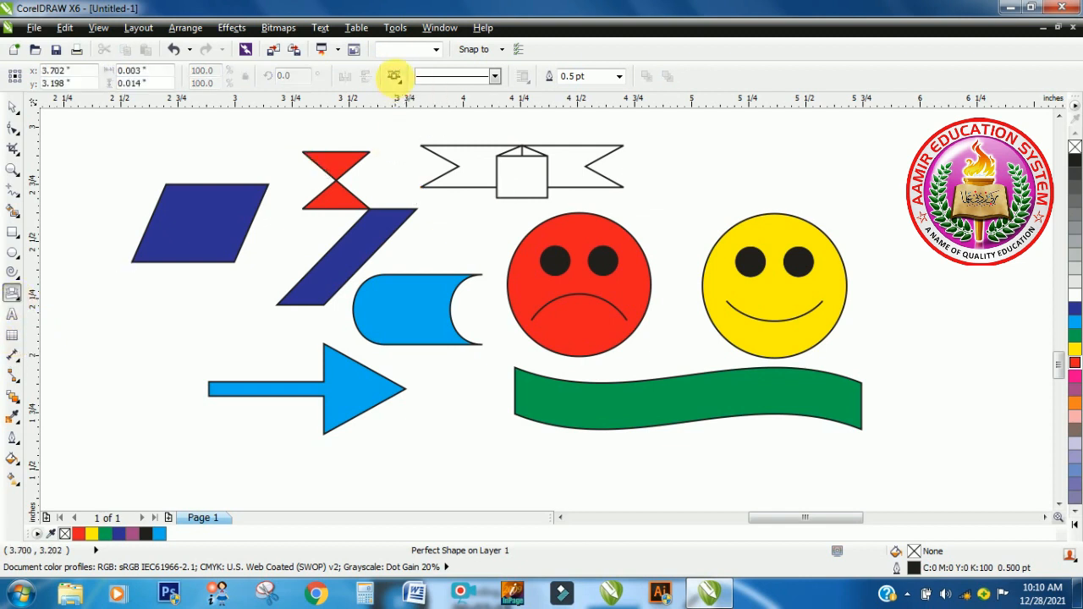
Step: Draw a spiky explosion banner shape about 0.69 by 0.71 inches over the cyan arrow's tail and fill it pale pink
left_click(396, 78)
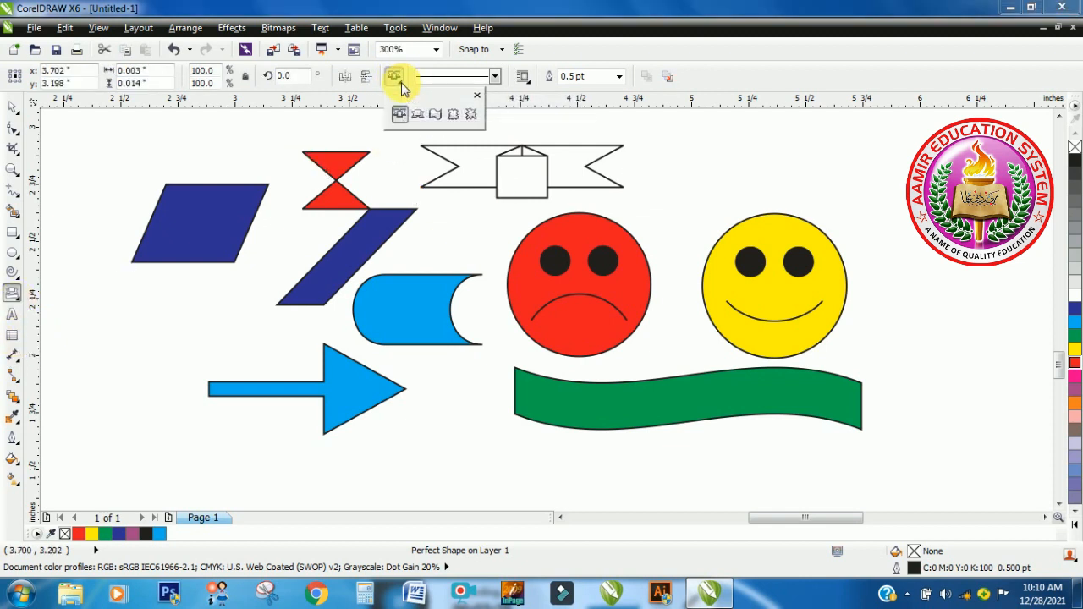
left_click(472, 113)
left_click_drag(135, 283, 304, 456)
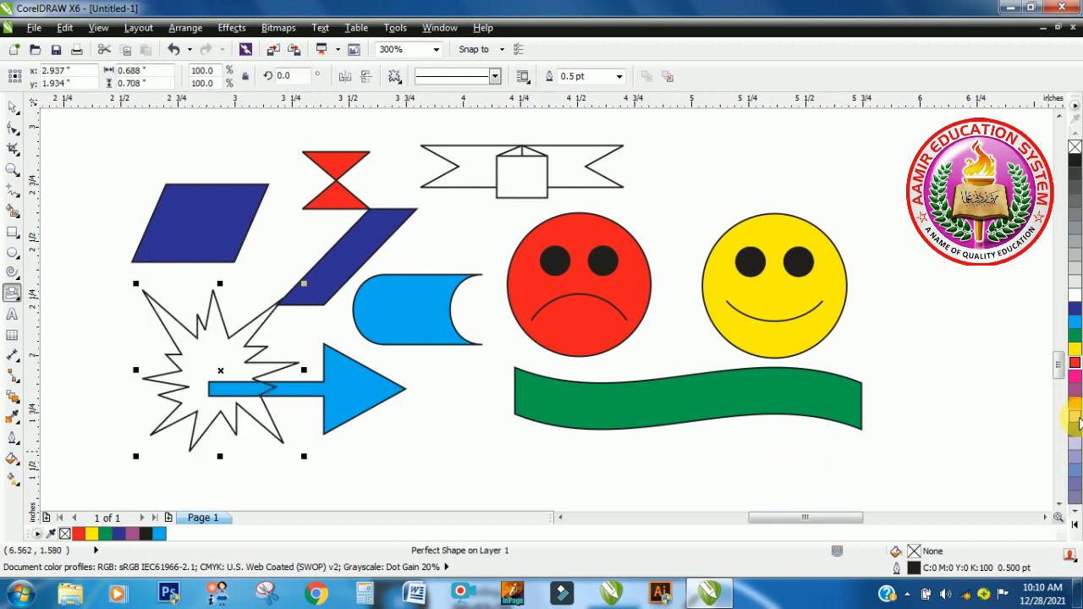
left_click(1075, 418)
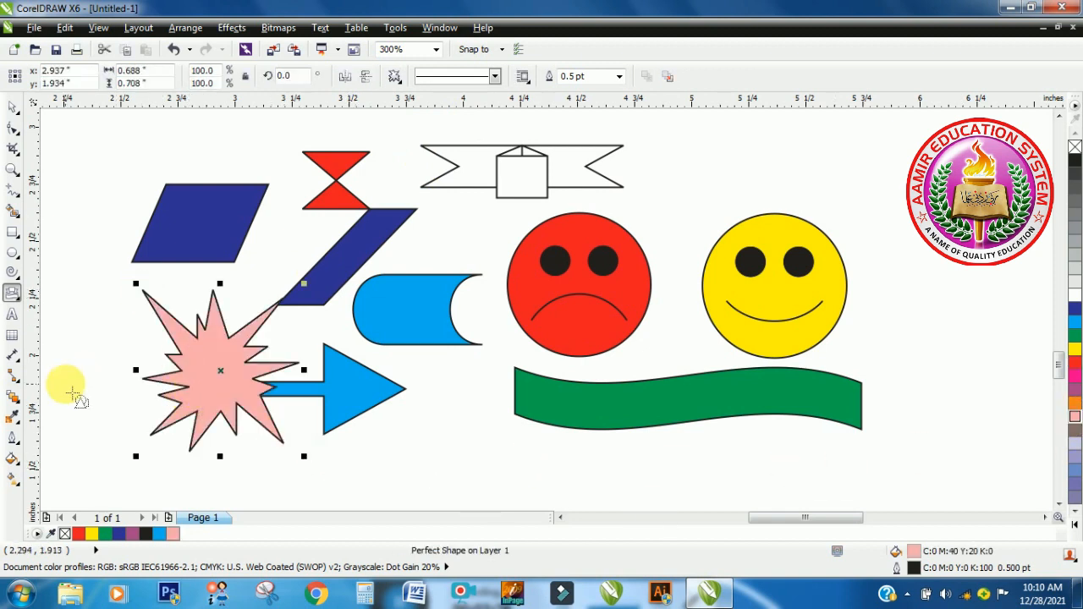
Step: Draw a rectangular callout shape about 0.57 by 0.73 inches to the right of the yellow face and fill it magenta
left_click(14, 295)
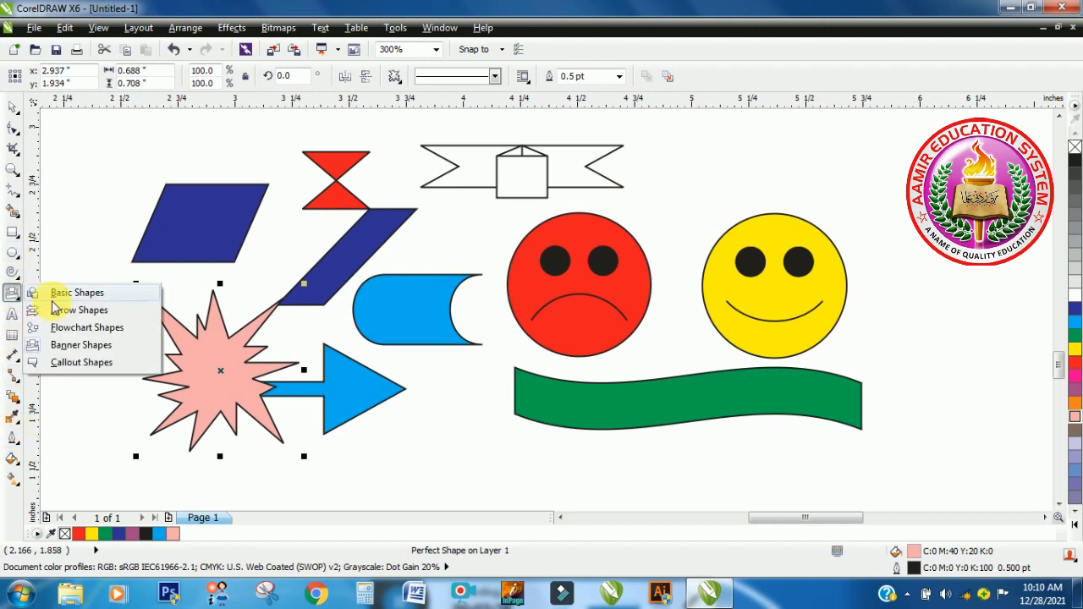
left_click(81, 364)
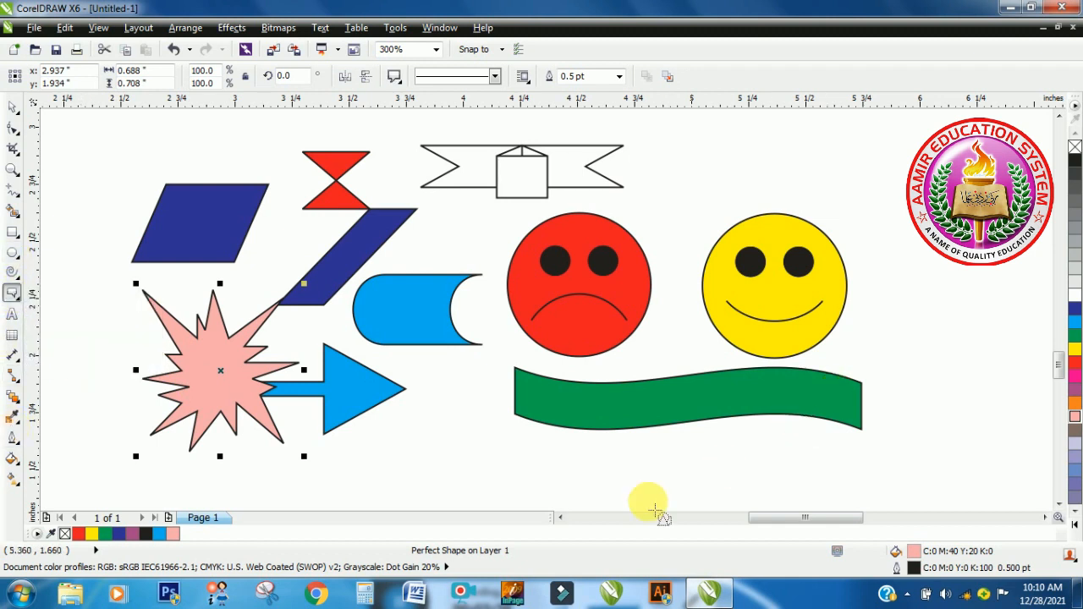
mouse_move(898, 209)
left_mouse_down()
mouse_move(962, 375)
mouse_move(1038, 383)
left_mouse_up()
left_click(1075, 376)
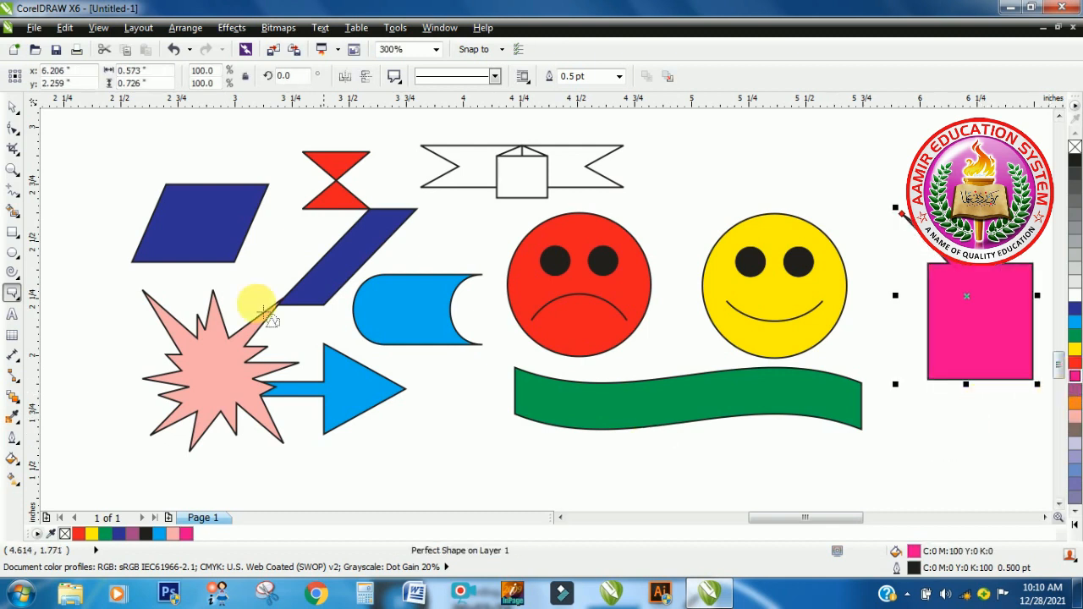